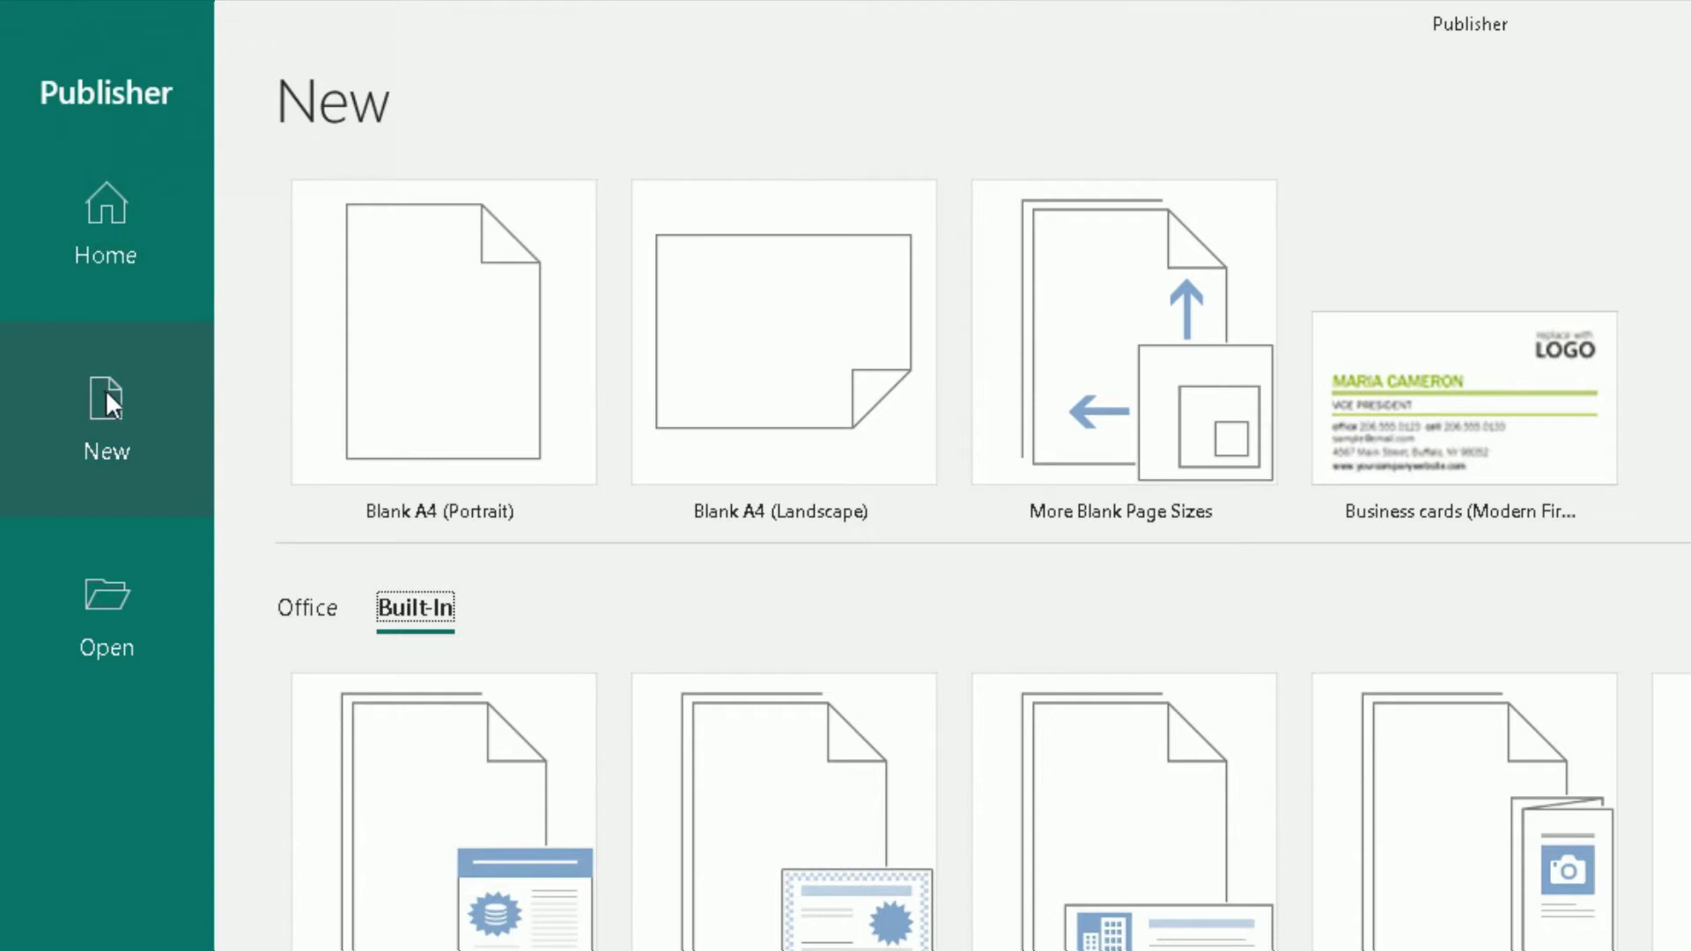
# - Open the new-publication templates and switch between Office and Built-In, ending on Office
pyautogui.click(136, 434)
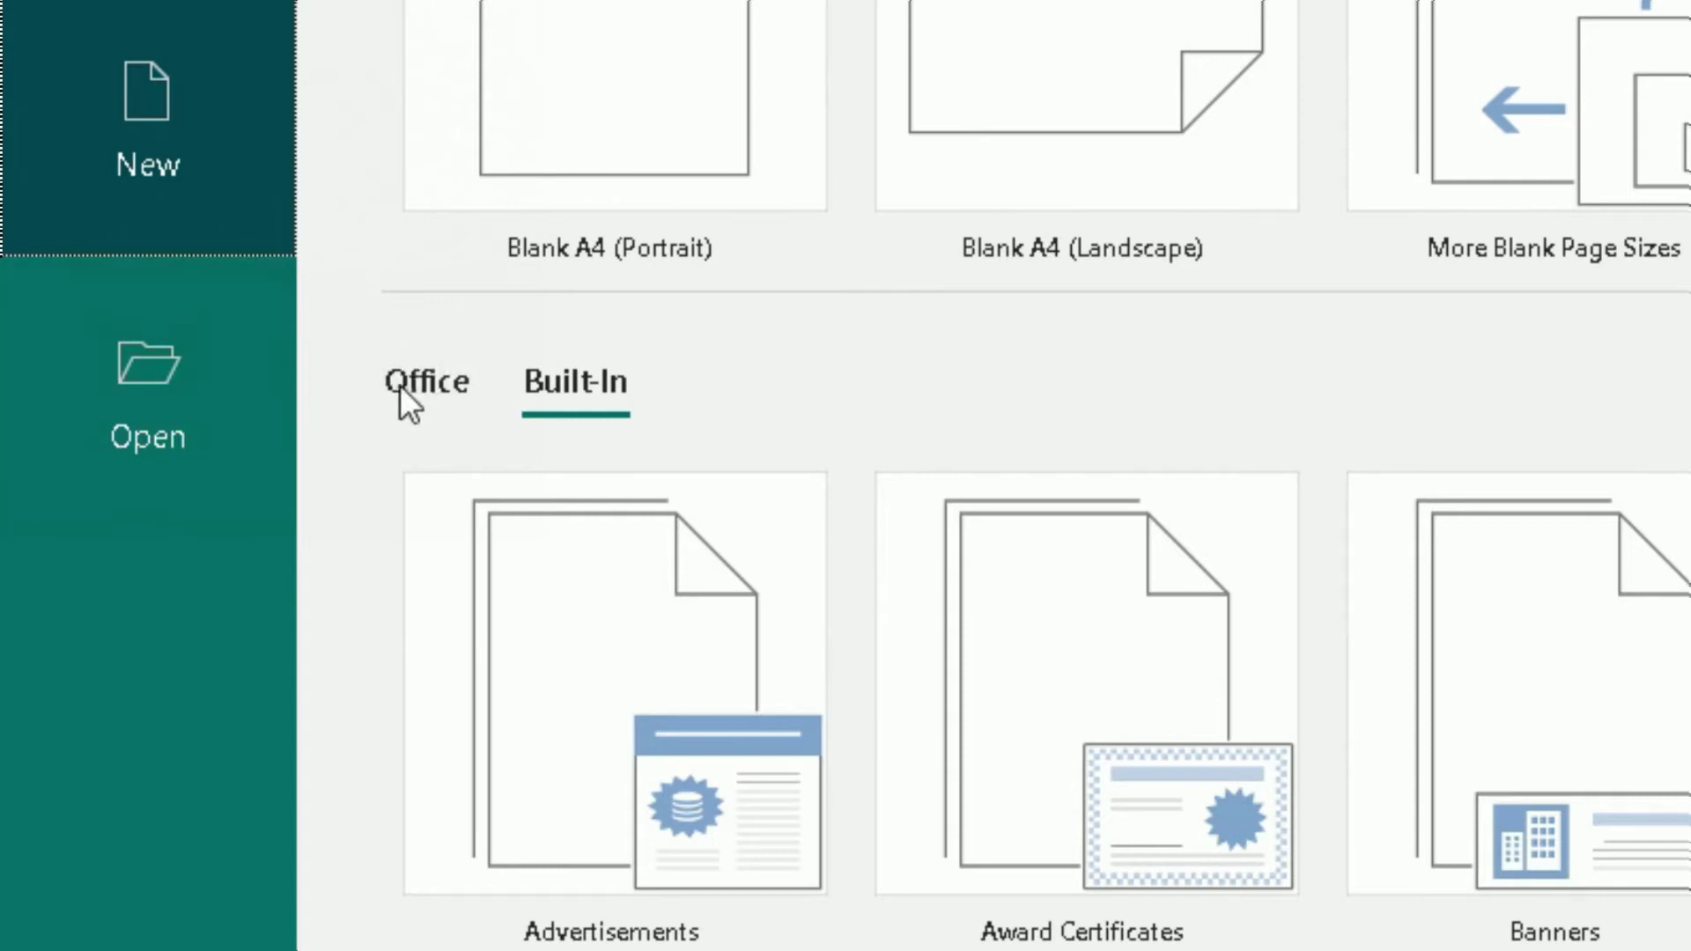
pyautogui.click(400, 384)
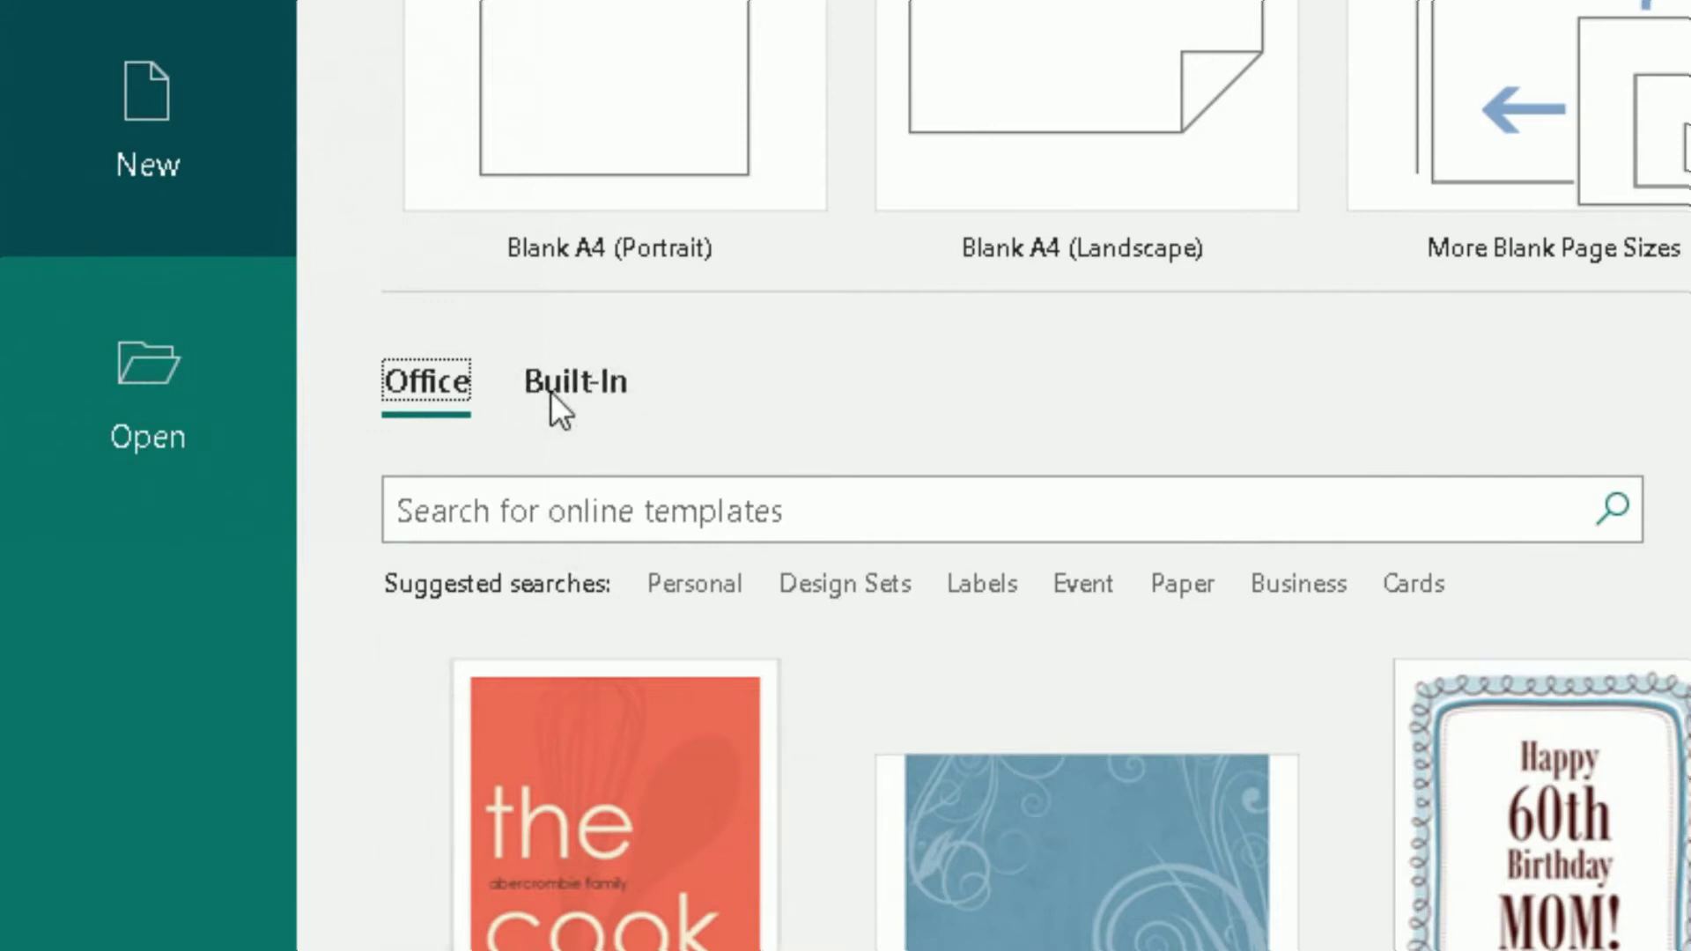
pyautogui.click(575, 390)
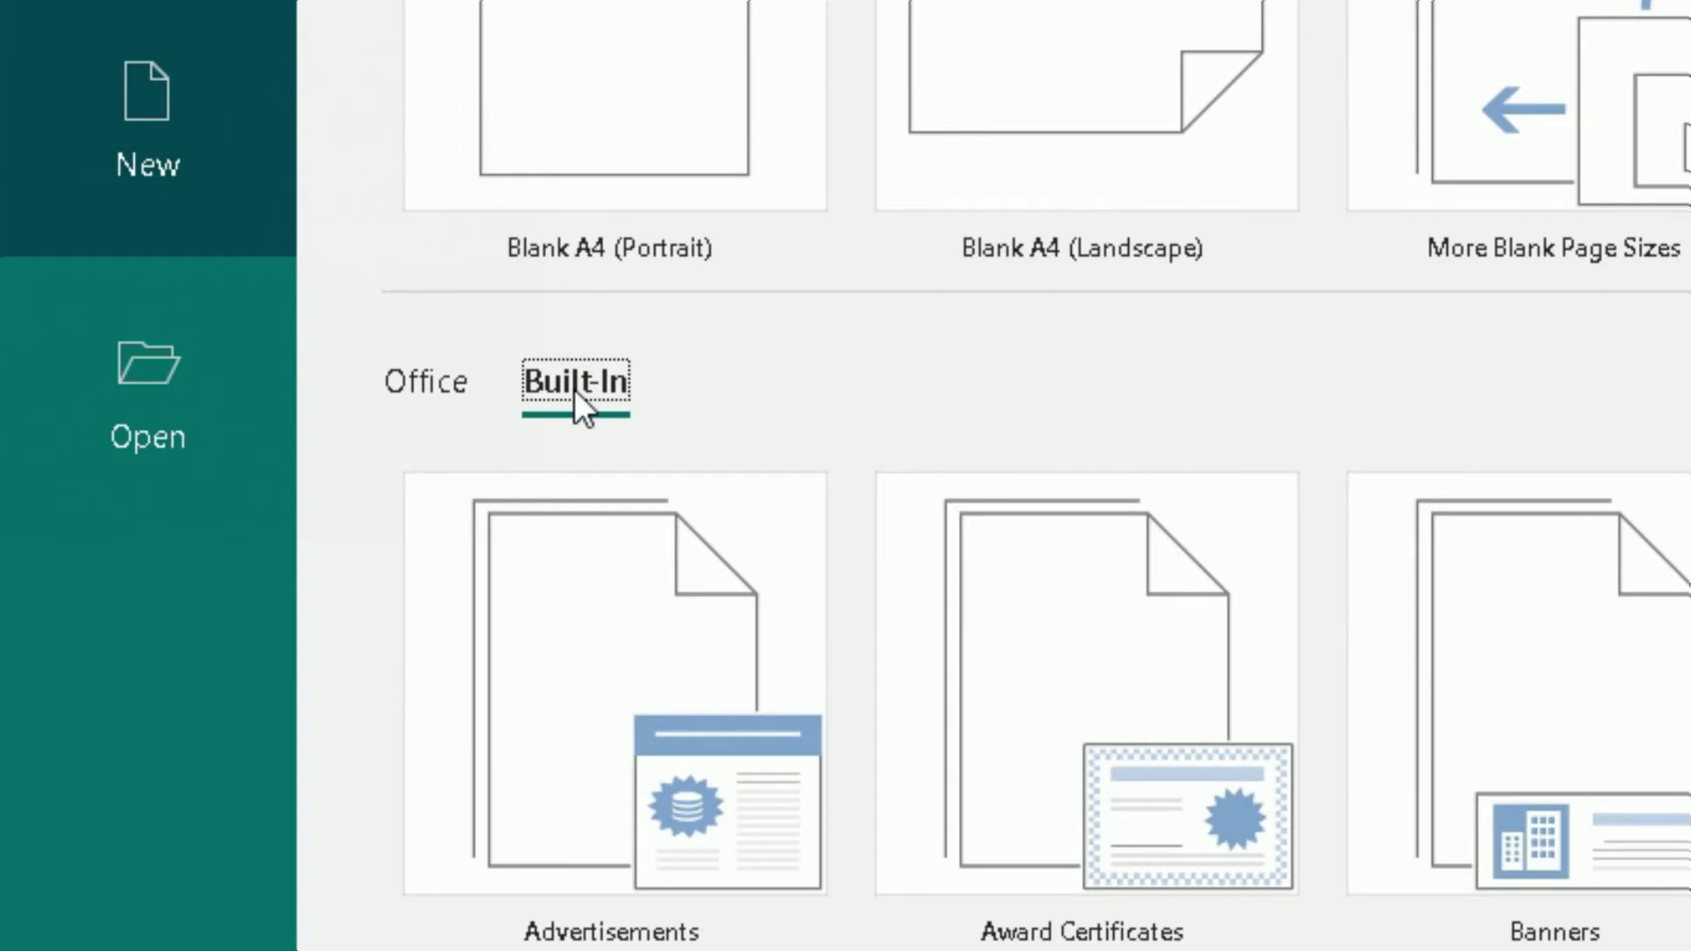
pyautogui.click(423, 378)
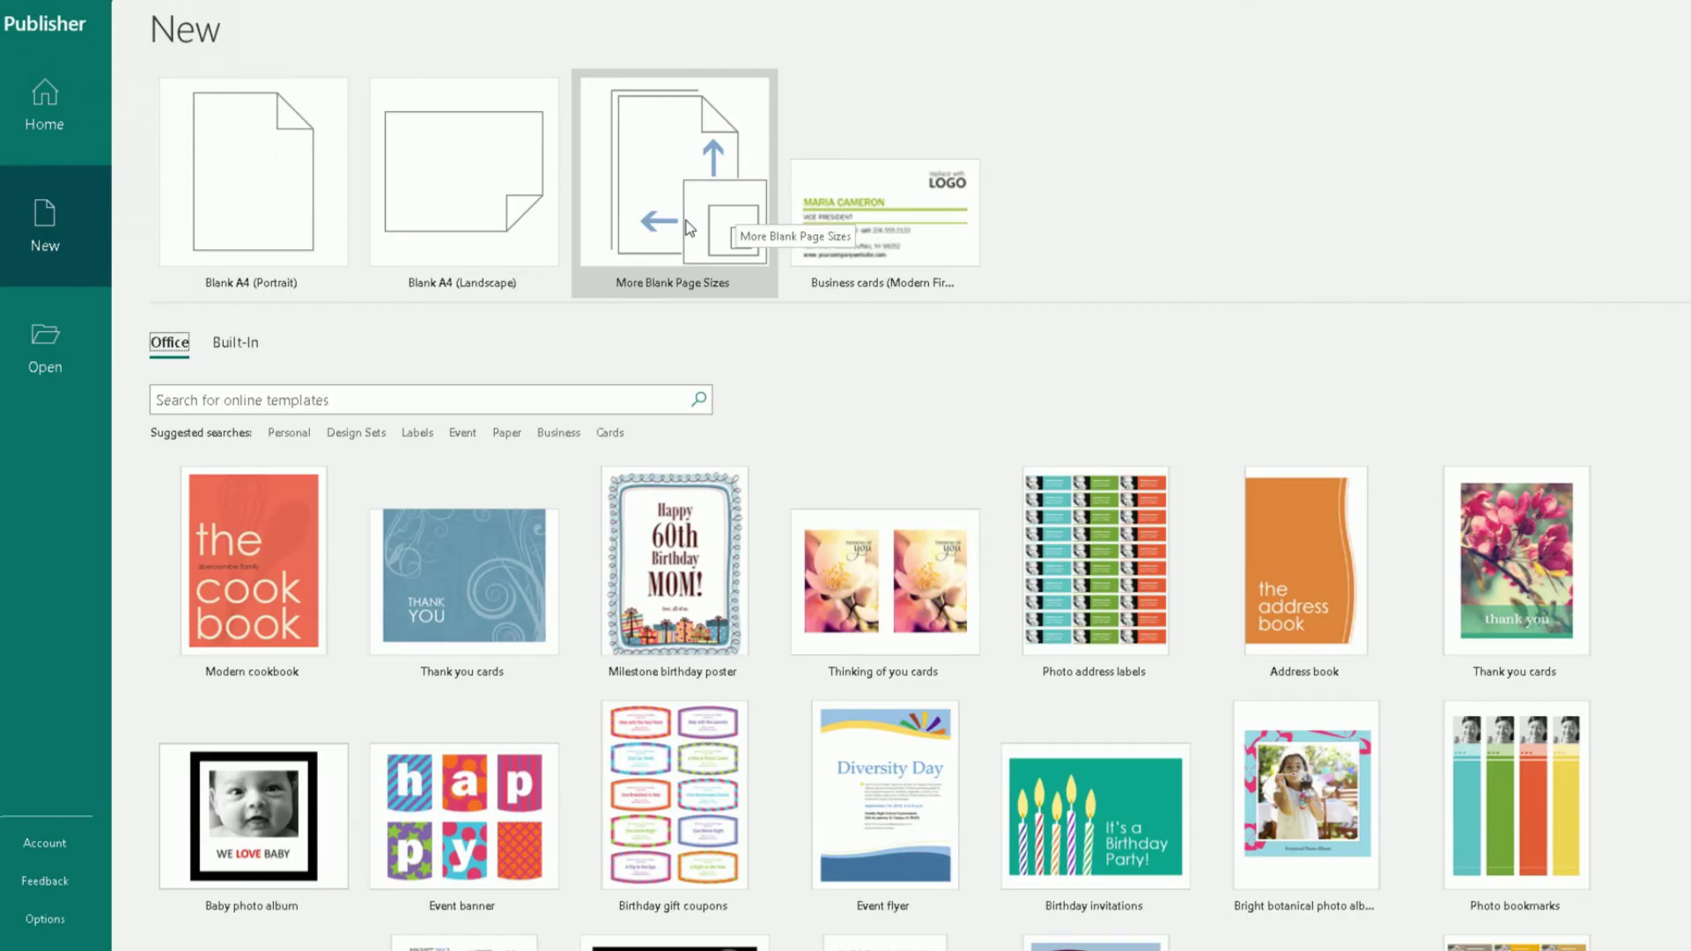
# - Open More Blank Page Sizes and browse the Standard, Publication Types and Manufacturers sections
pyautogui.click(690, 228)
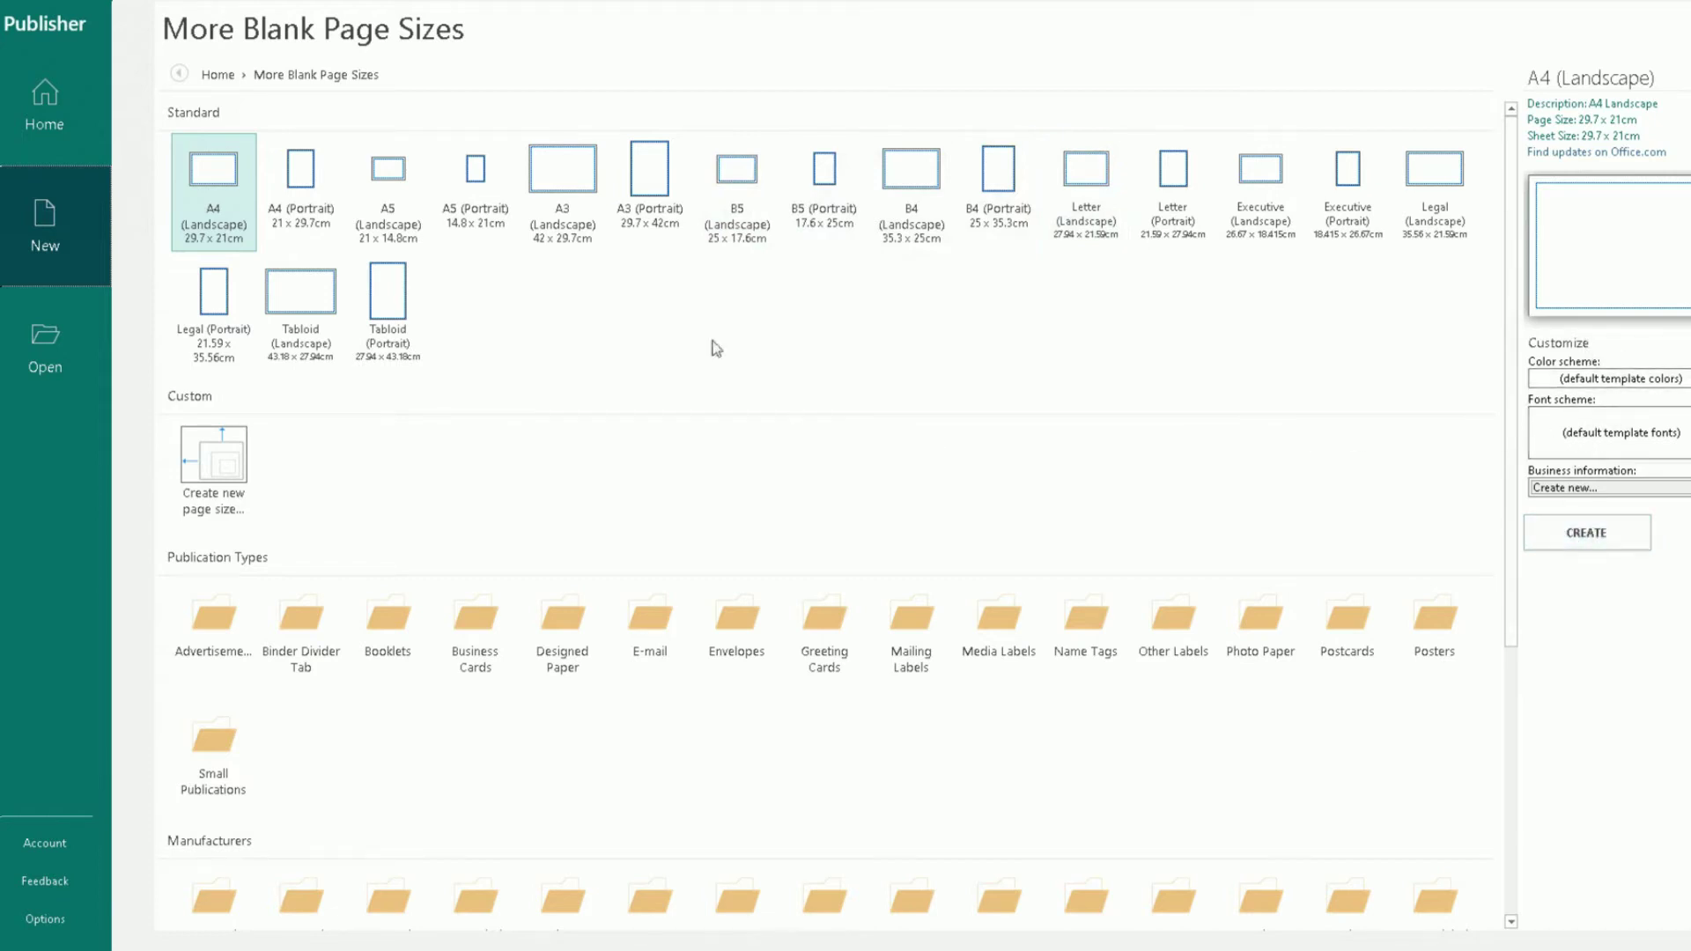
pyautogui.scroll(-3, 588, 384)
pyautogui.scroll(-6, 589, 383)
pyautogui.press('Down')
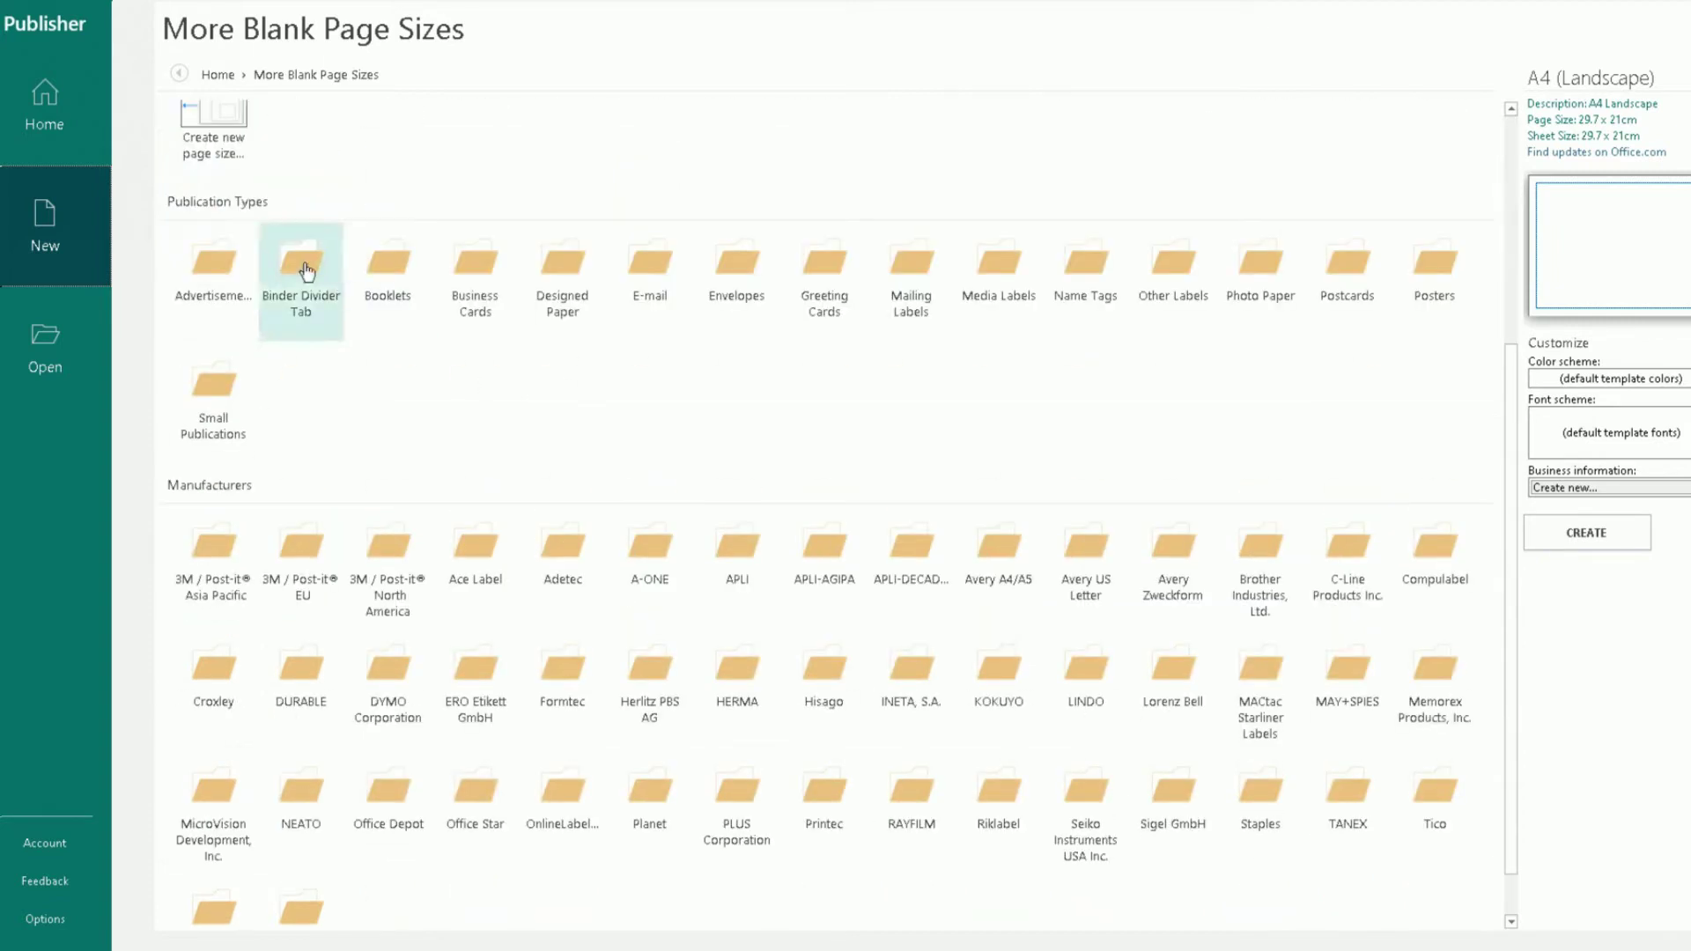
pyautogui.press('Left')
pyautogui.press('Down')
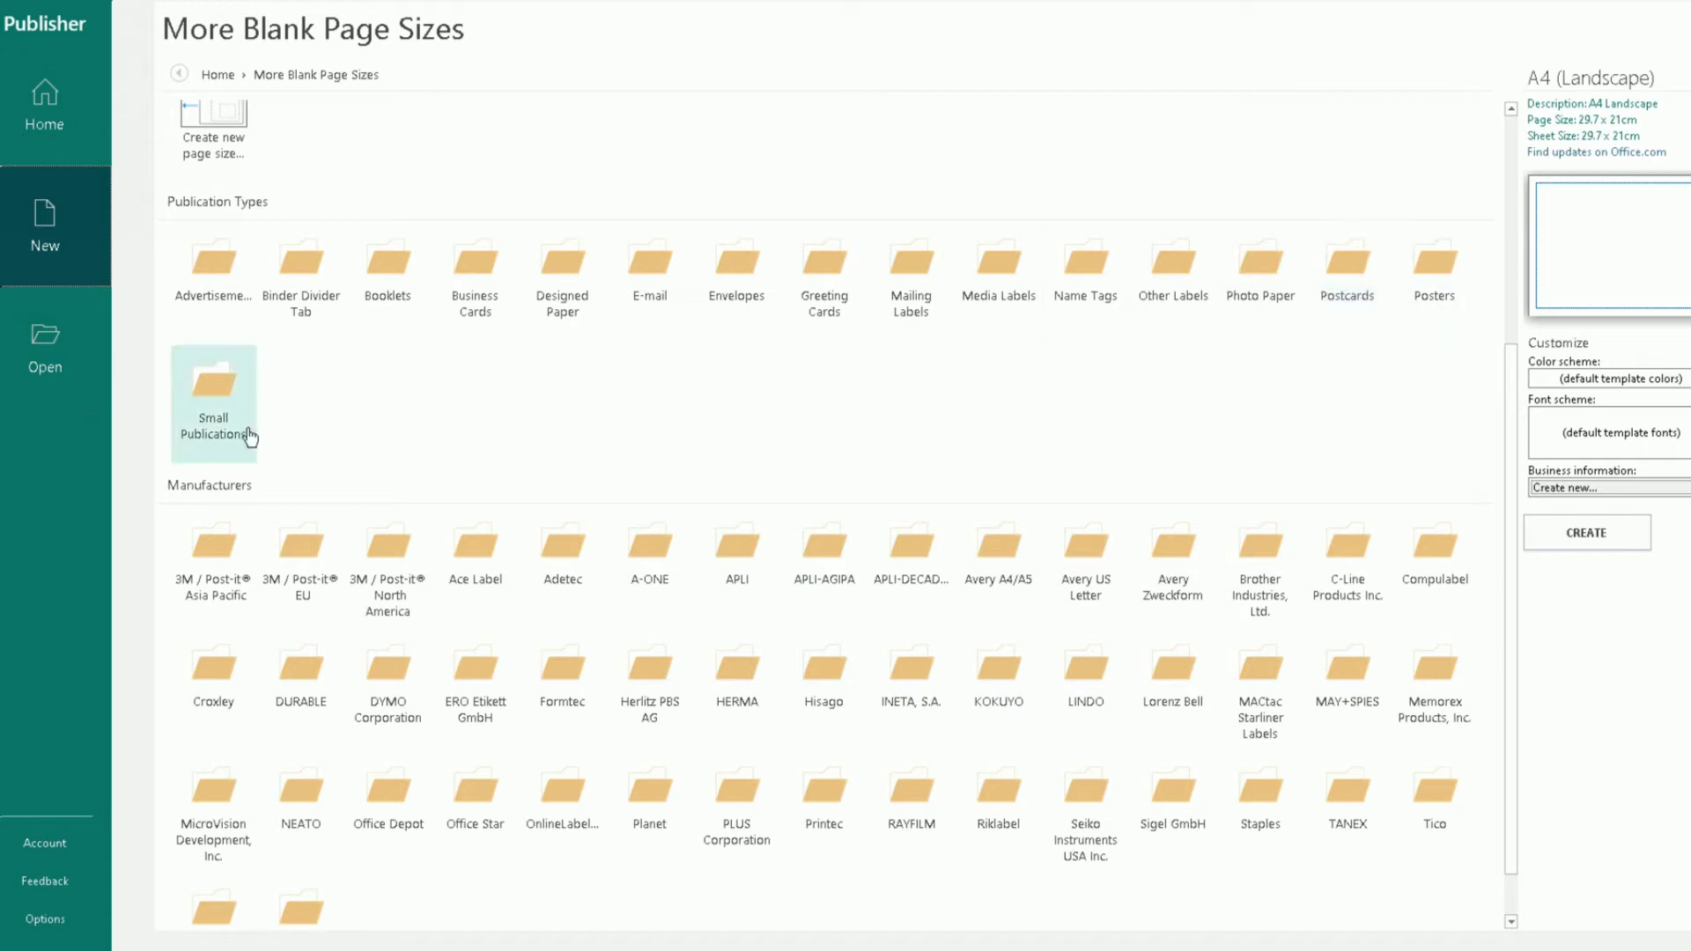
pyautogui.scroll(-1, 236, 524)
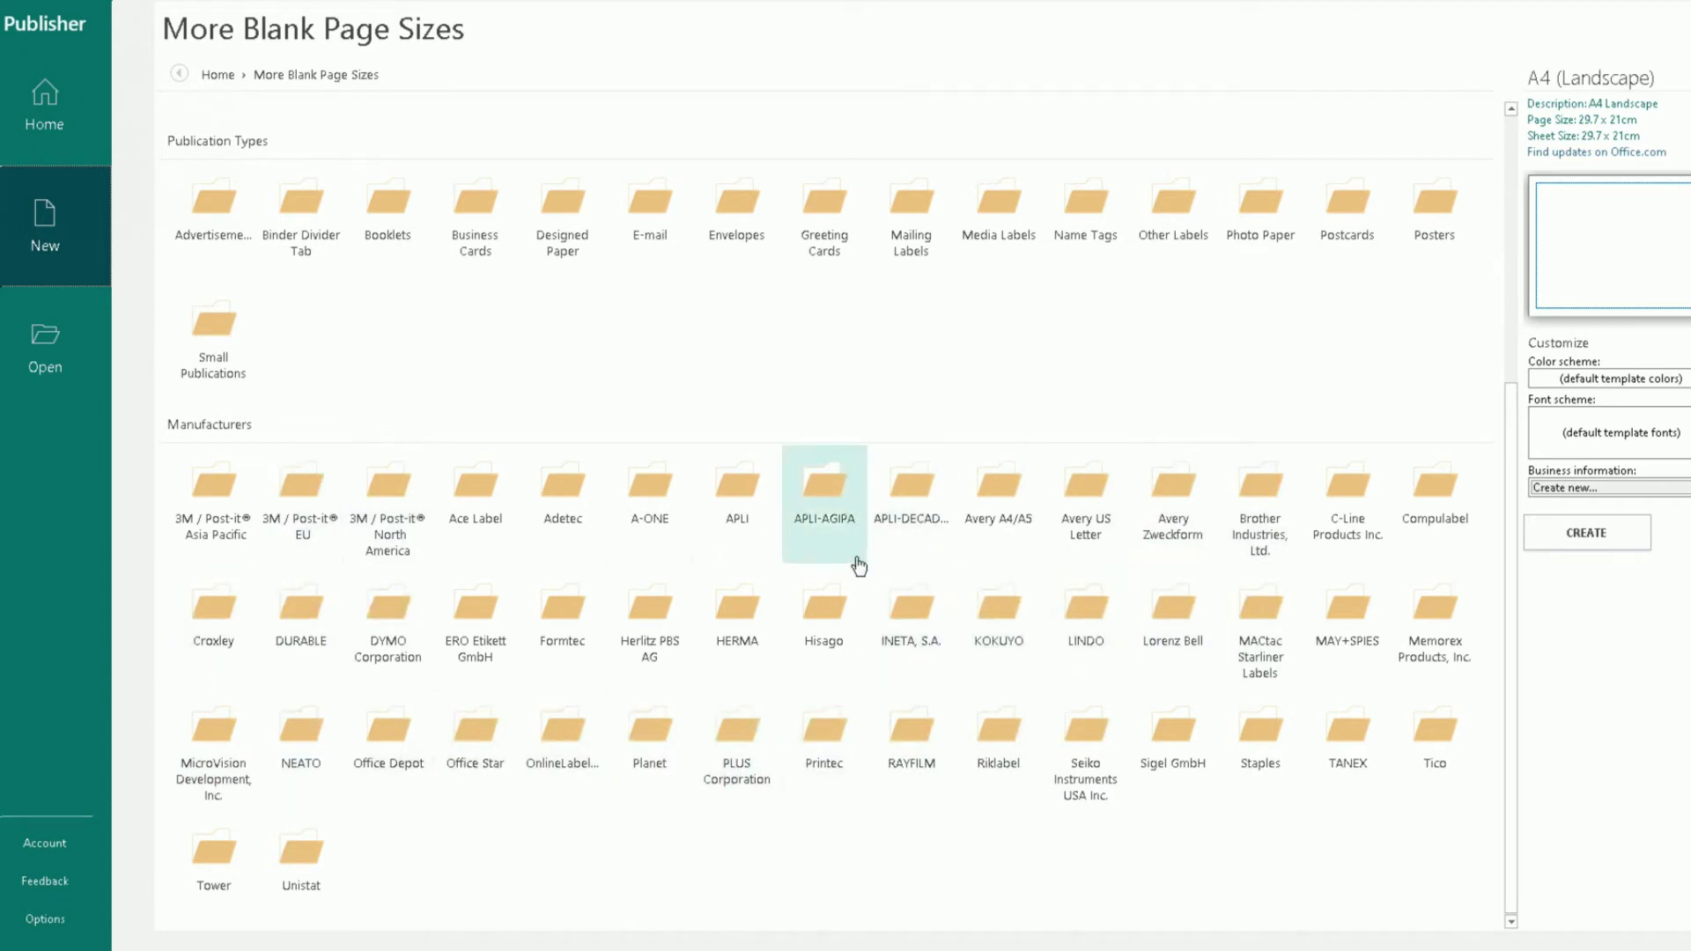
pyautogui.scroll(5, 842, 559)
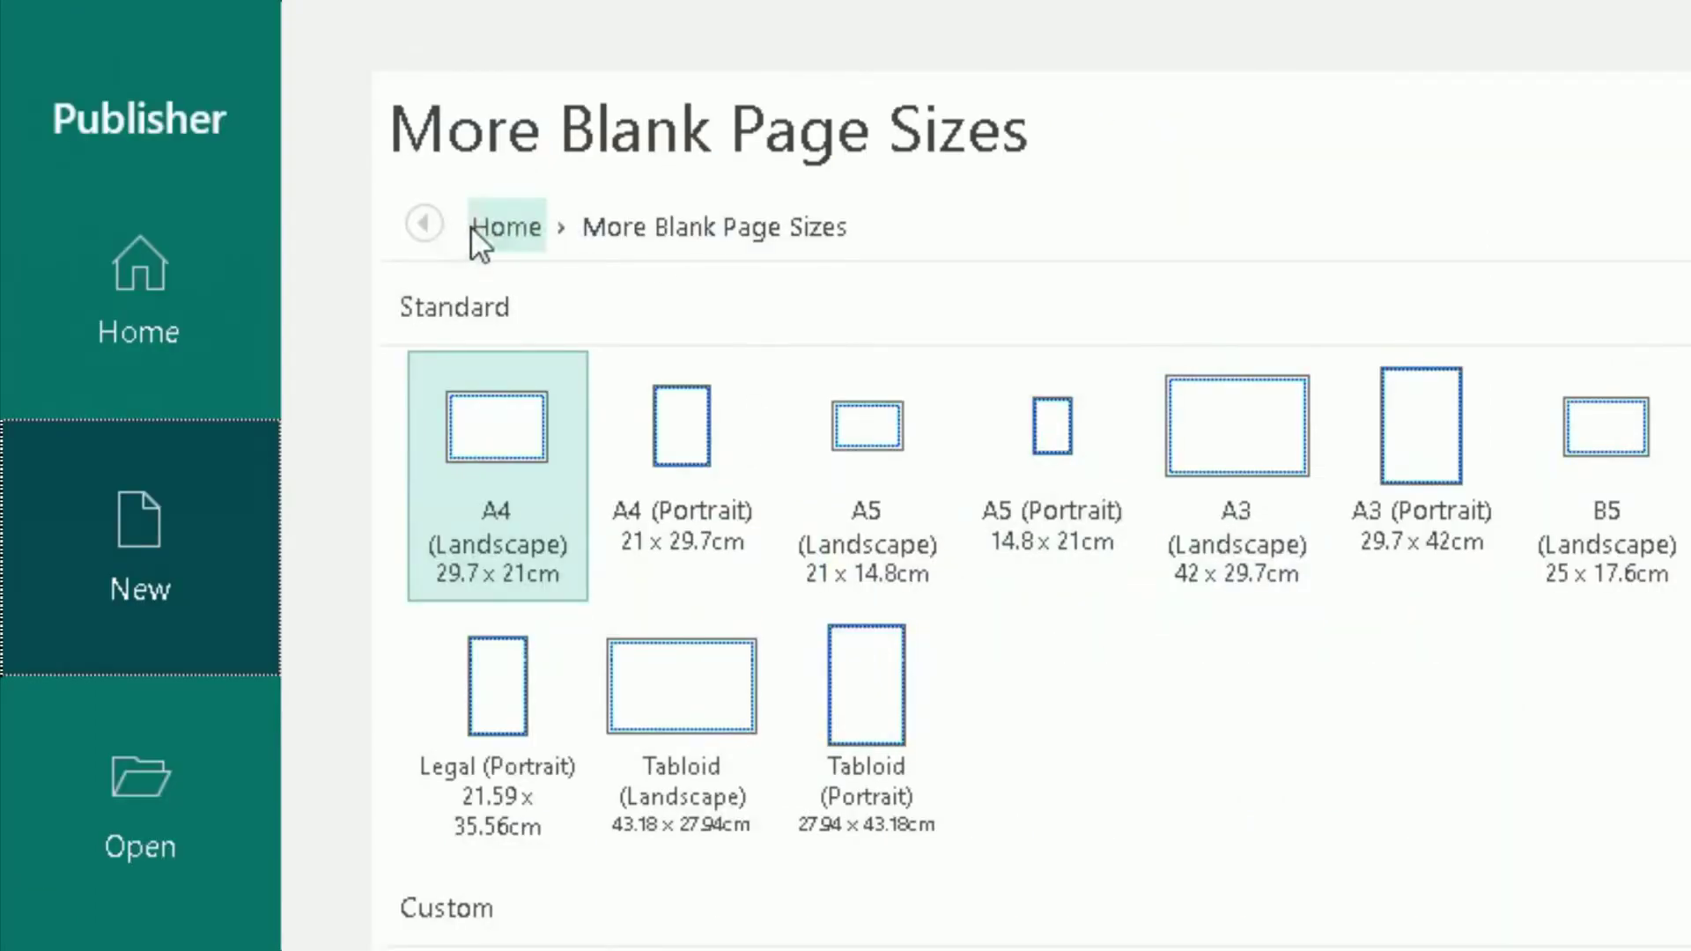
# - Return to the main template page, scroll it, and browse the Personal suggestions
pyautogui.click(208, 75)
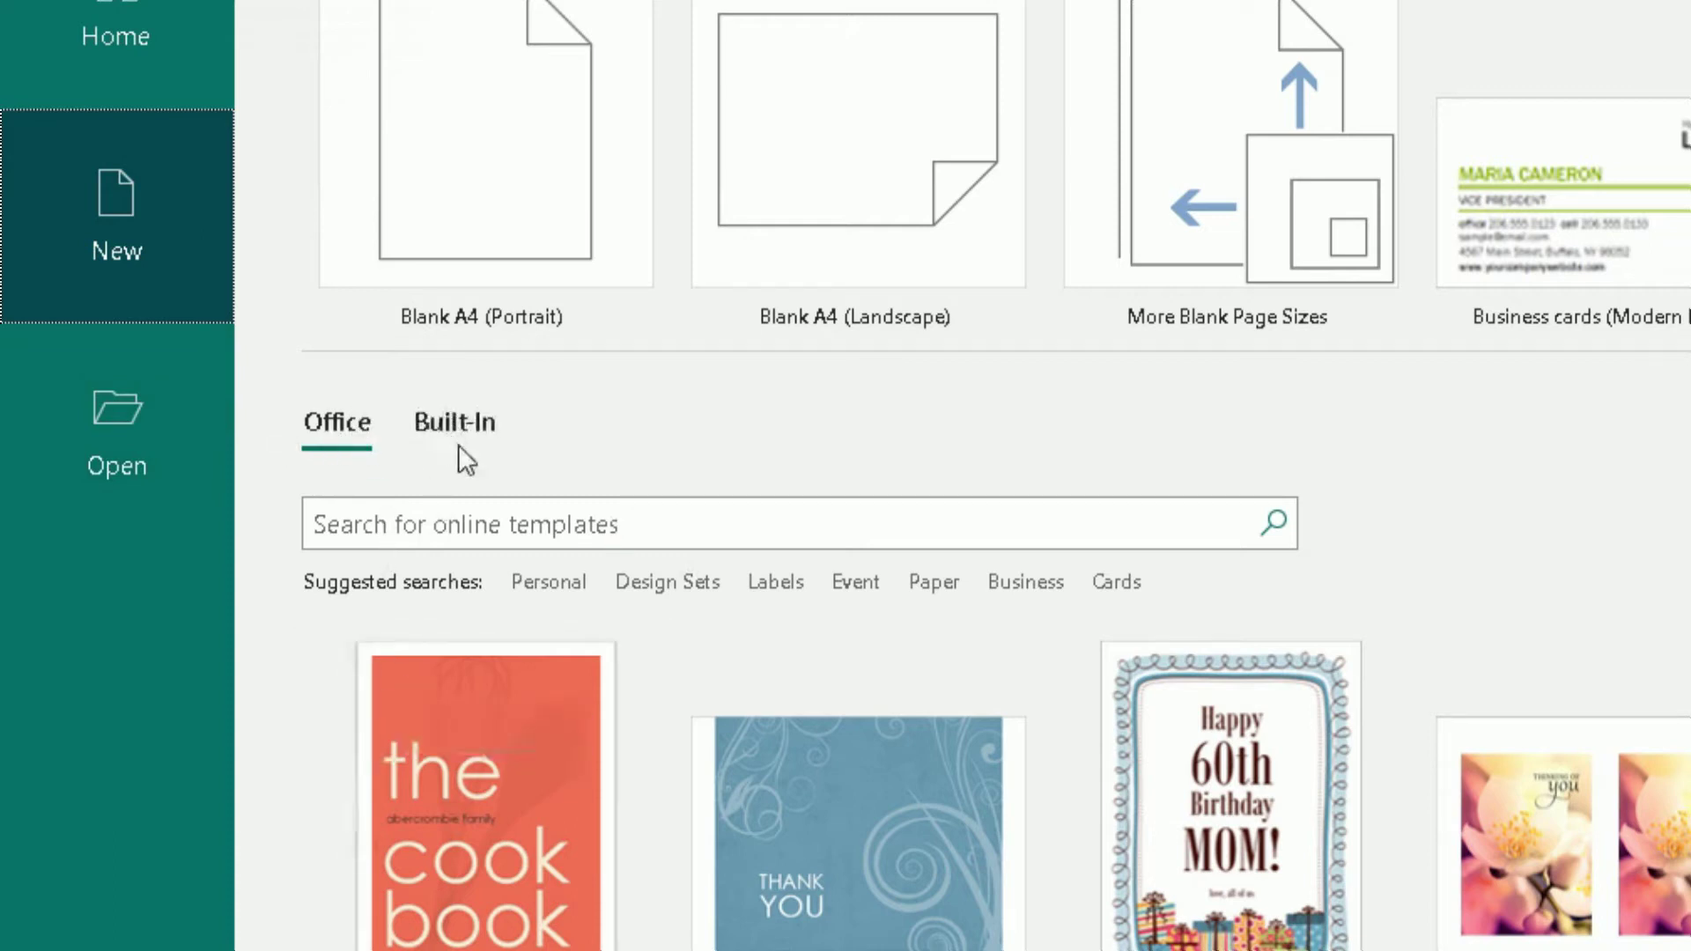
pyautogui.click(448, 529)
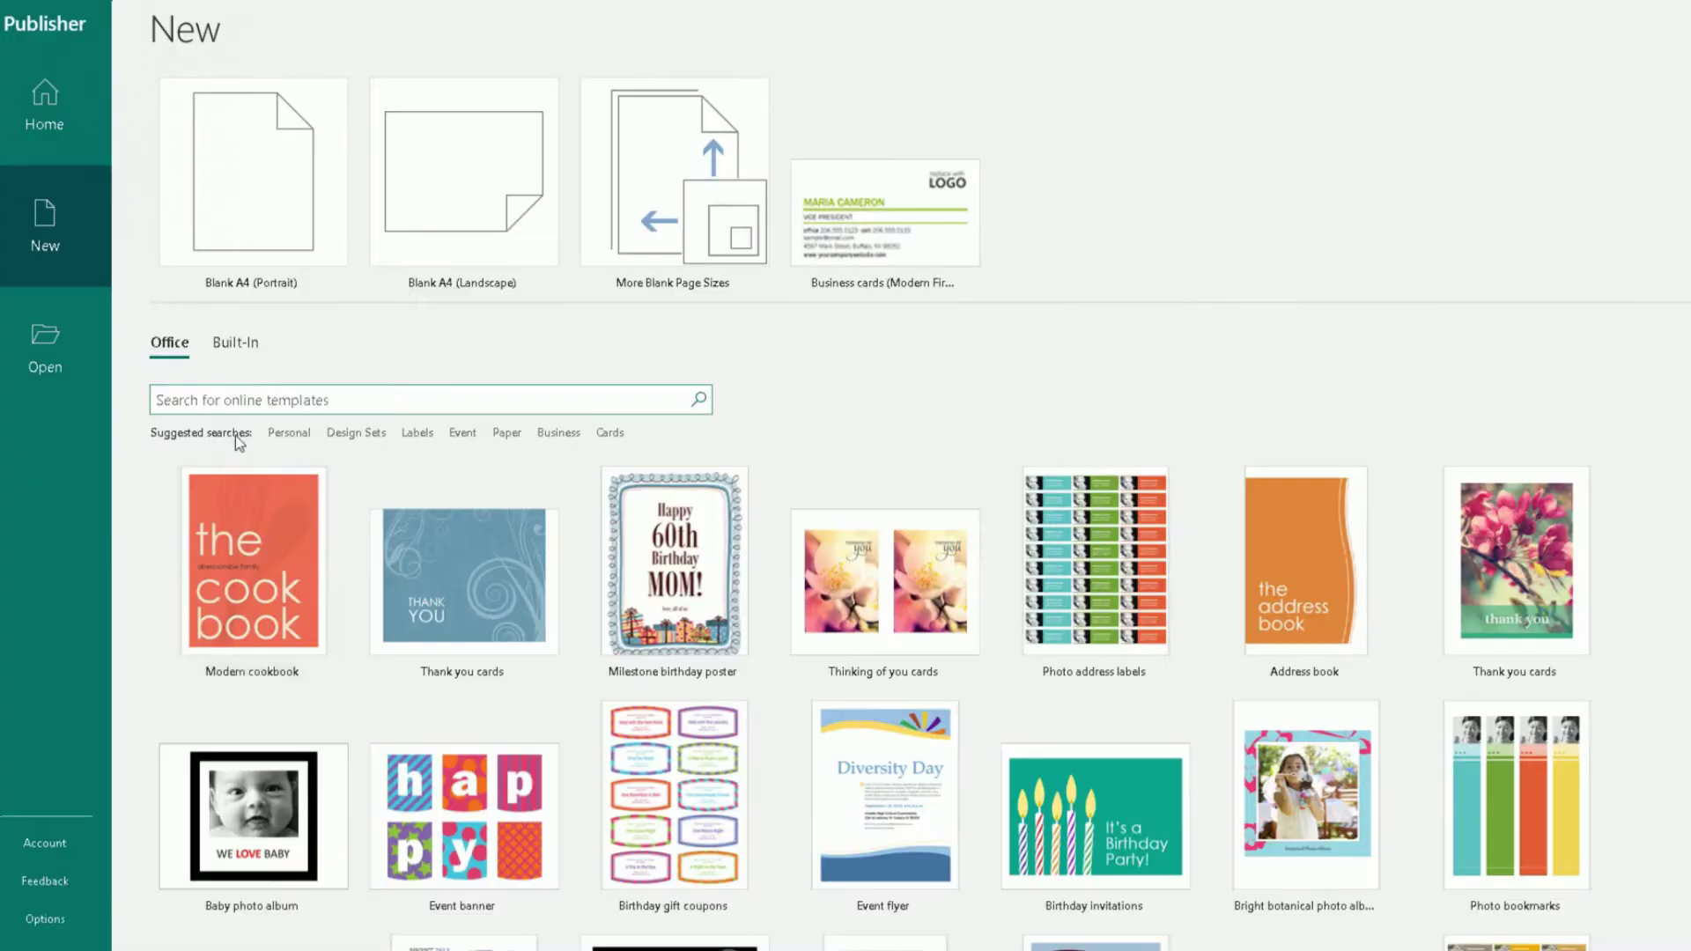
pyautogui.scroll(-3, 507, 489)
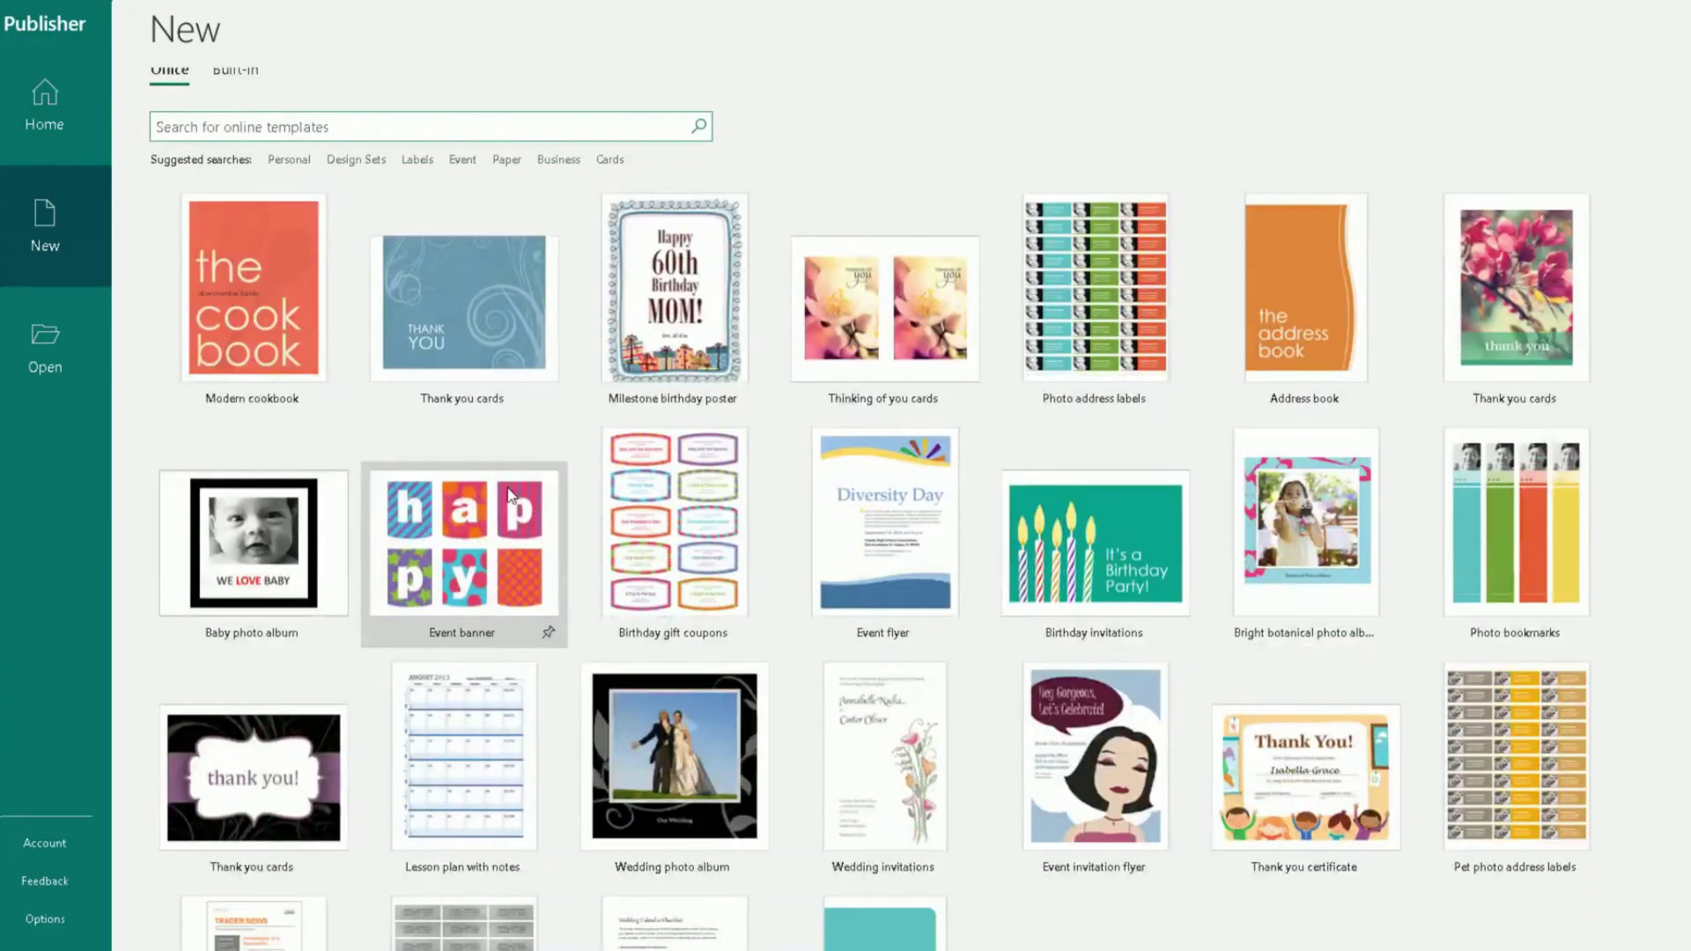
pyautogui.scroll(-1, 509, 494)
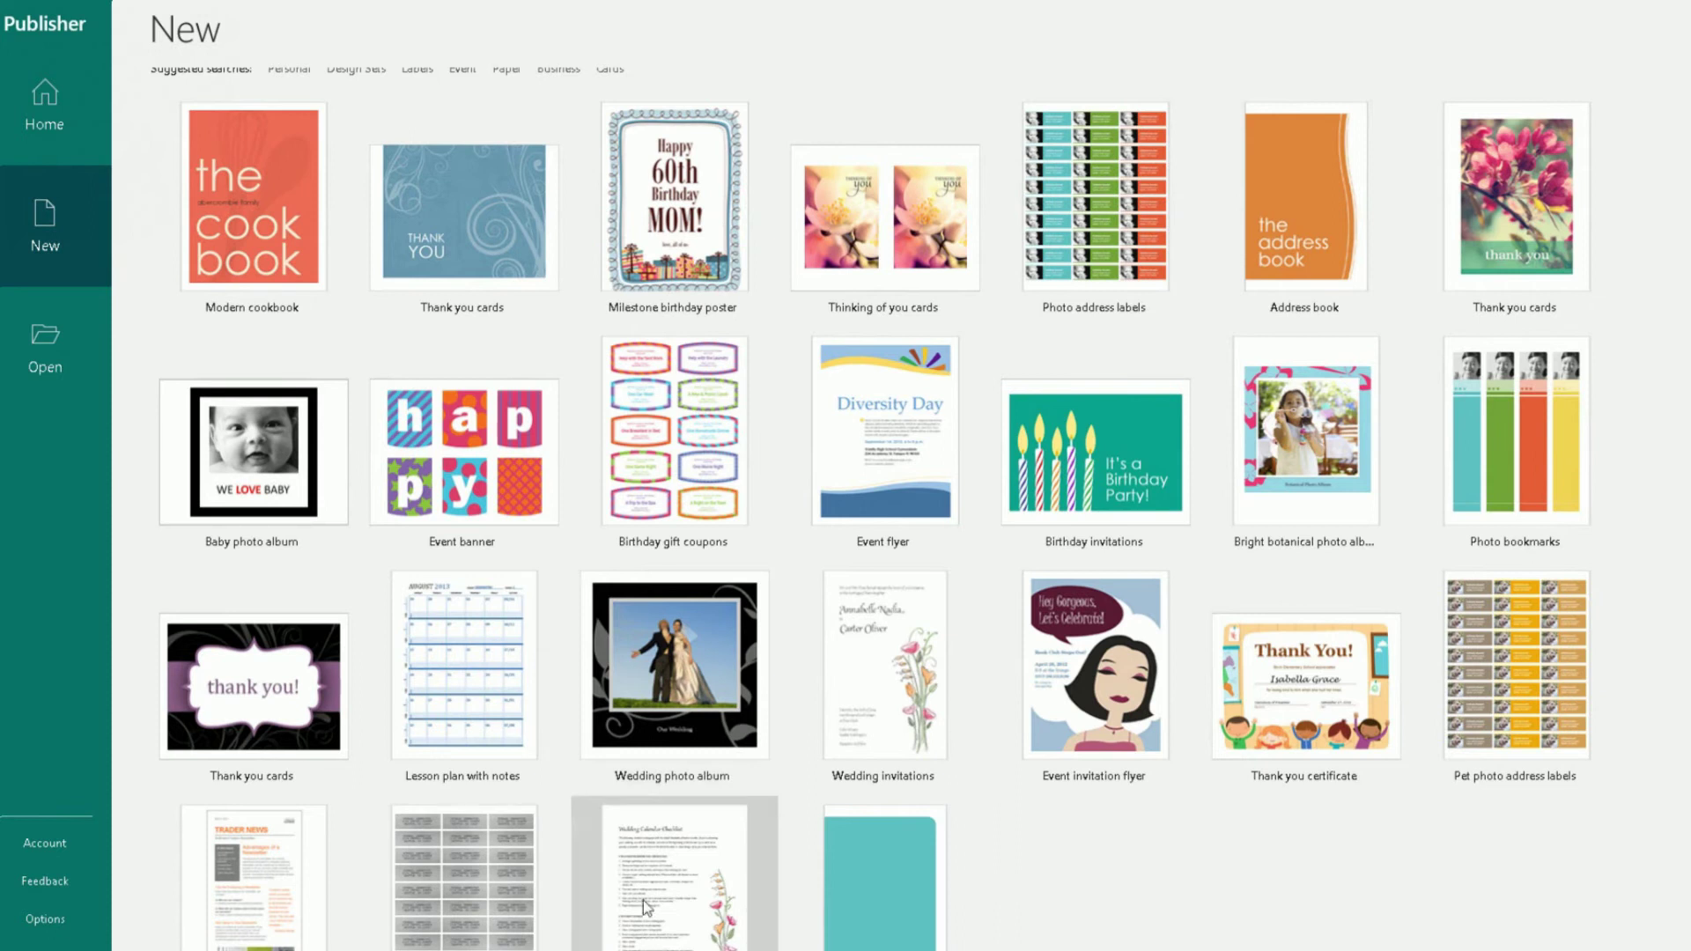
pyautogui.scroll(3, 764, 762)
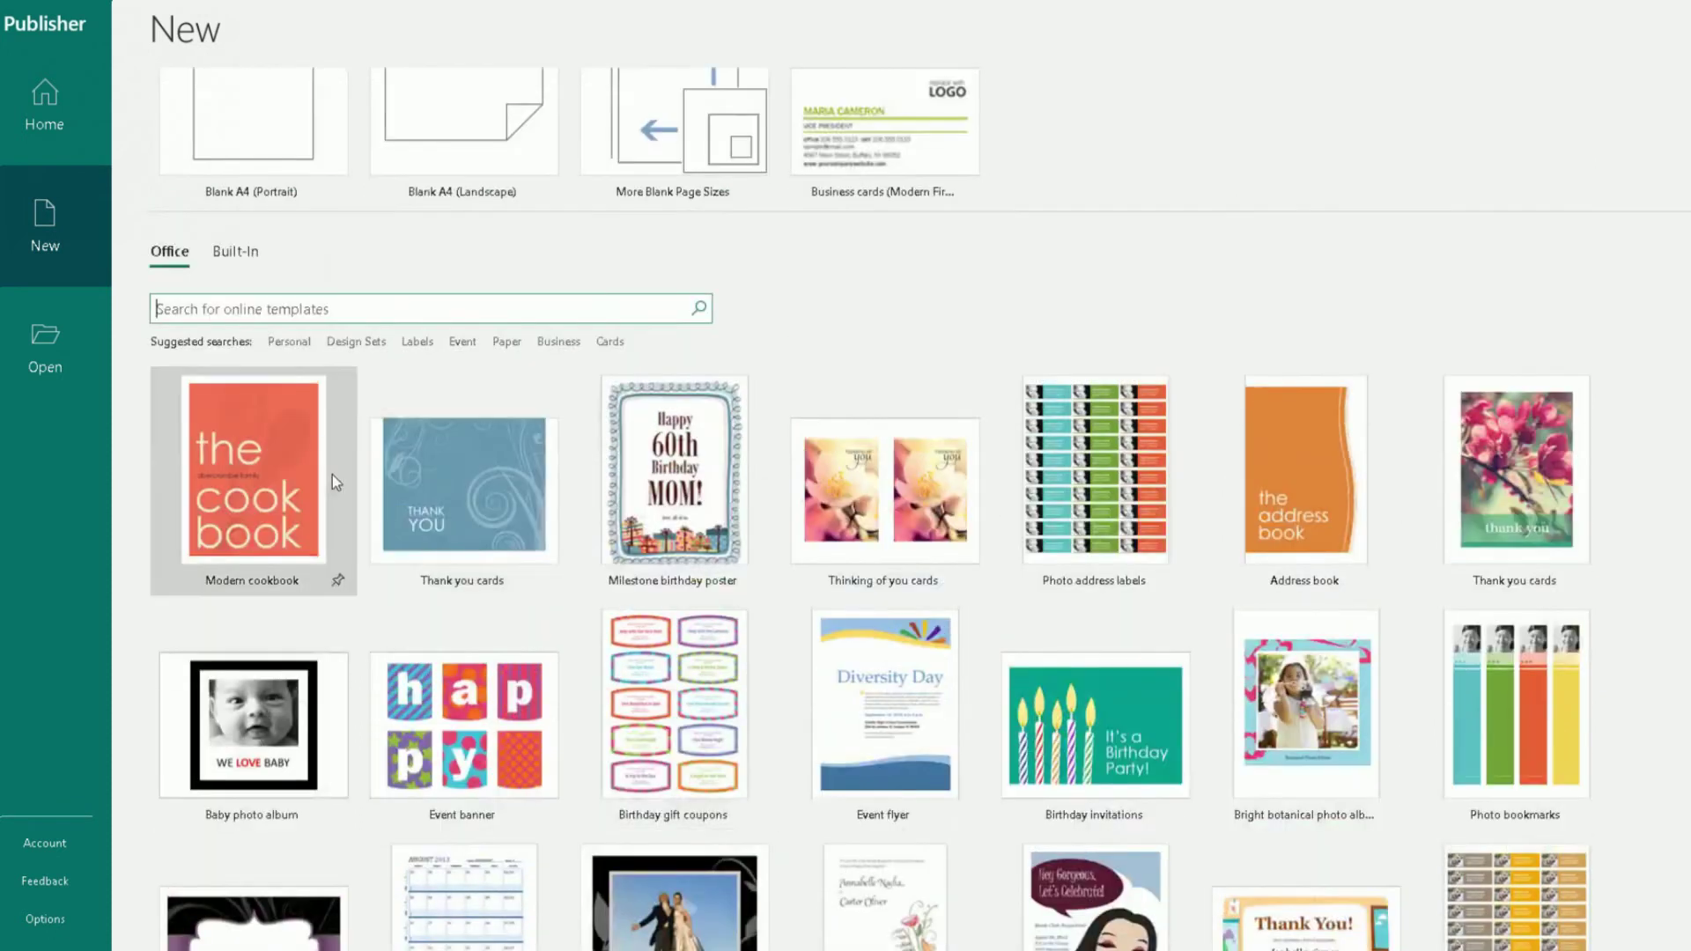
pyautogui.click(289, 342)
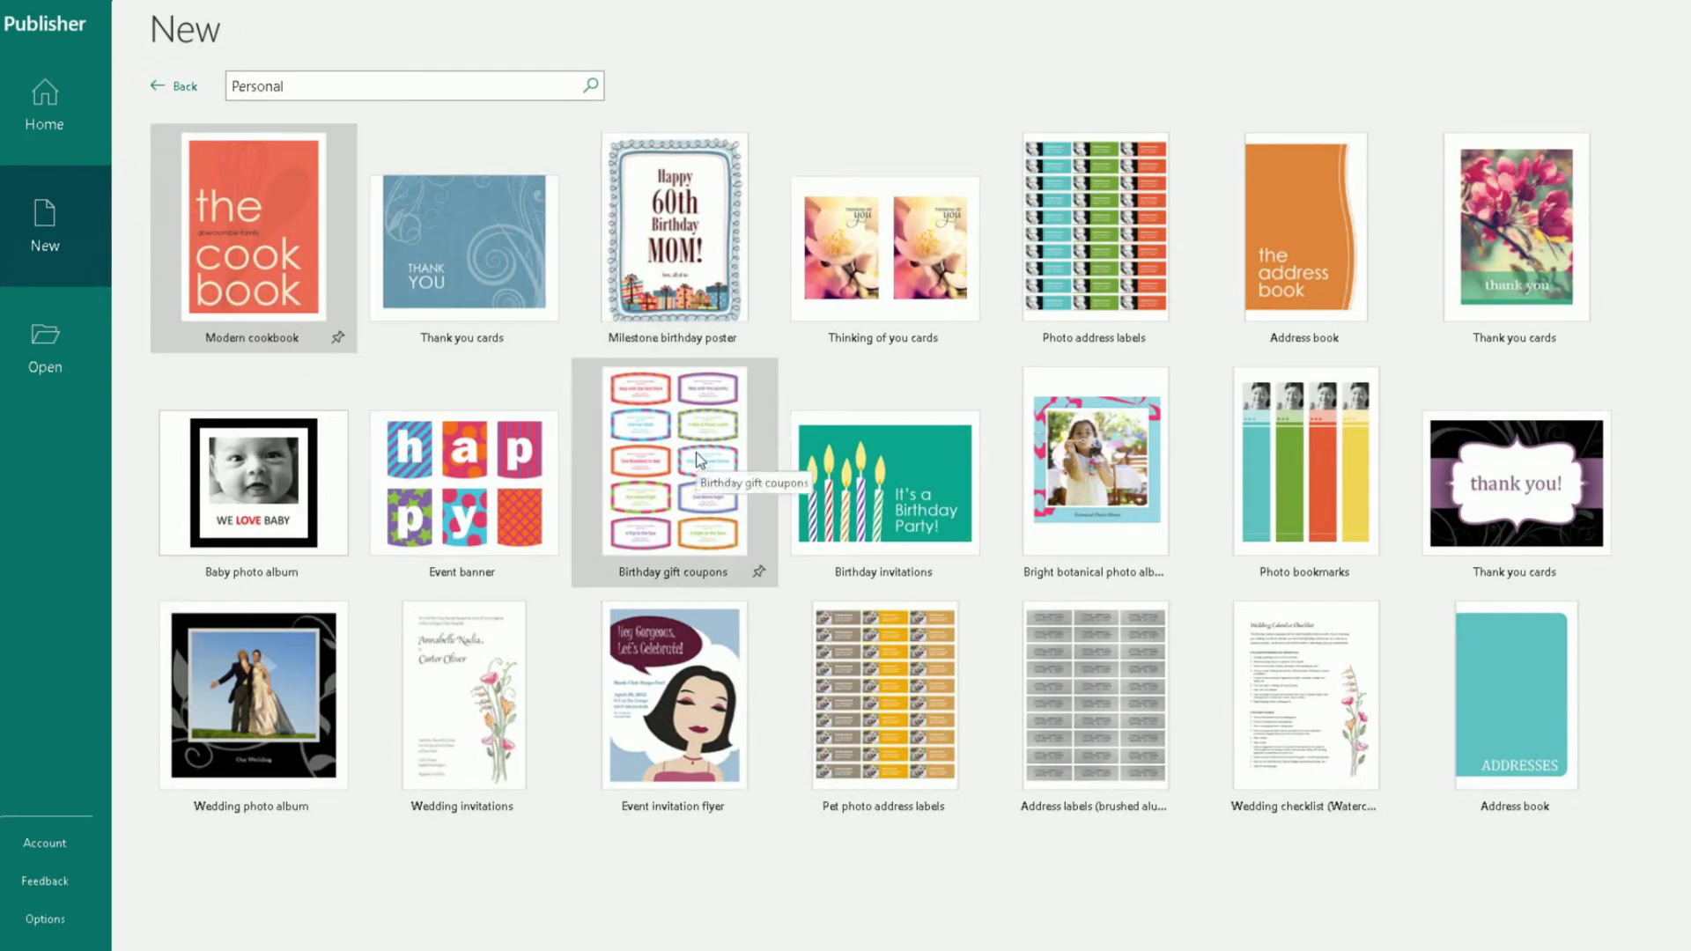
pyautogui.click(182, 97)
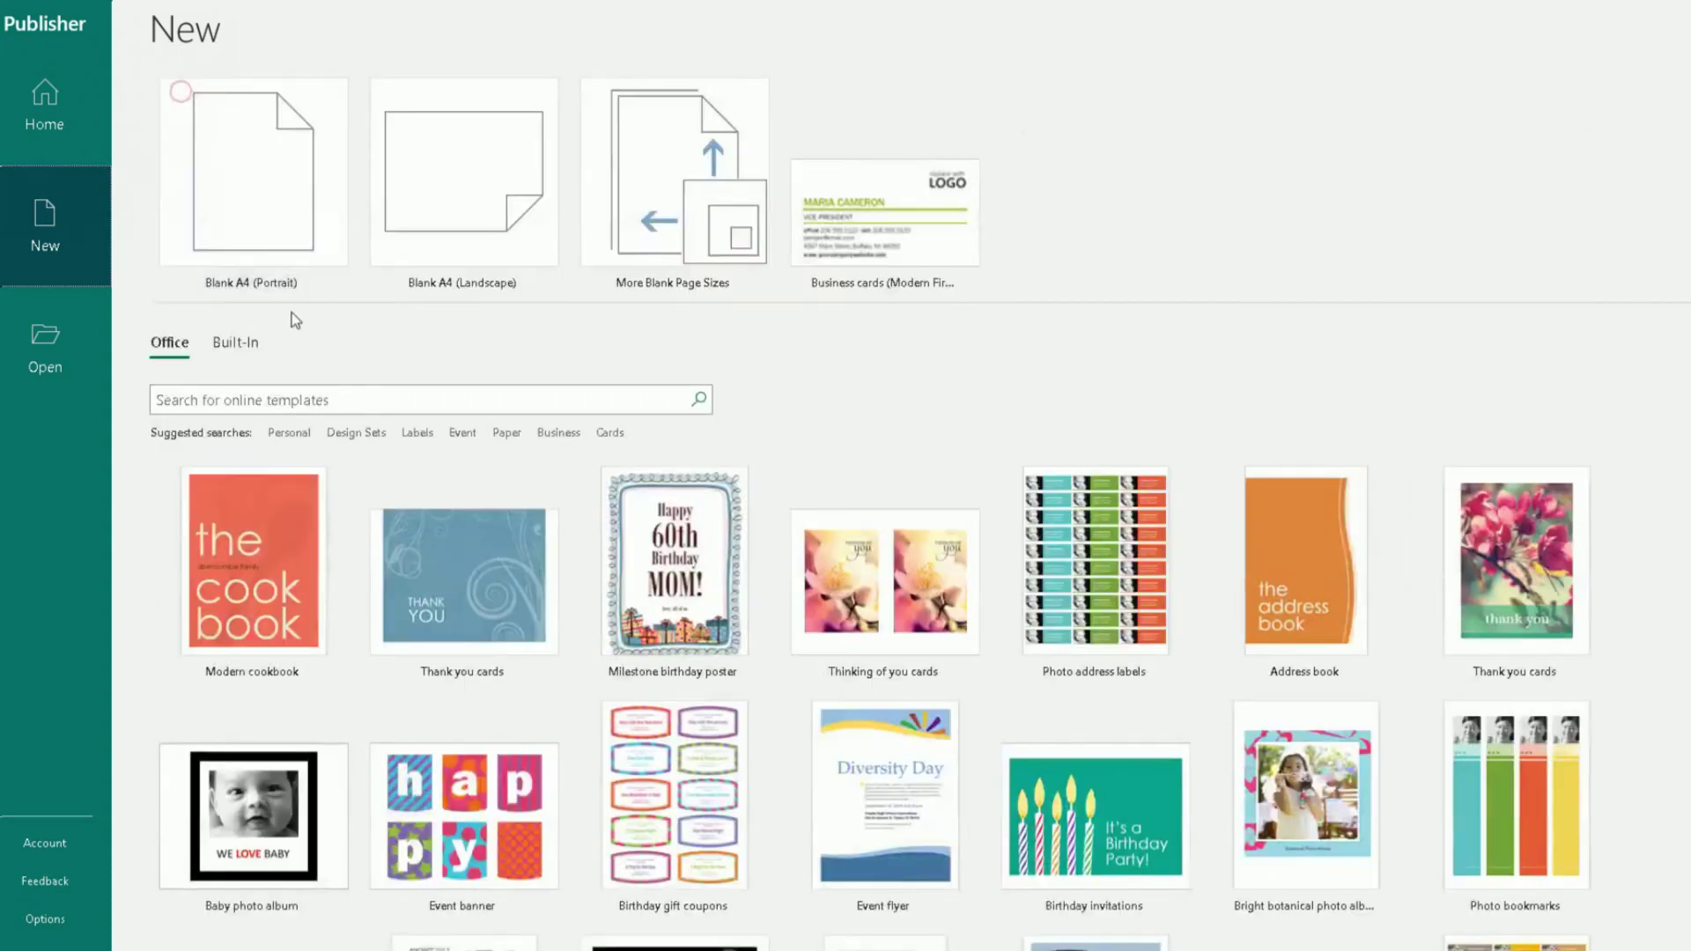
# - Browse the Design Sets and Labels suggested searches, going back after each
pyautogui.click(368, 432)
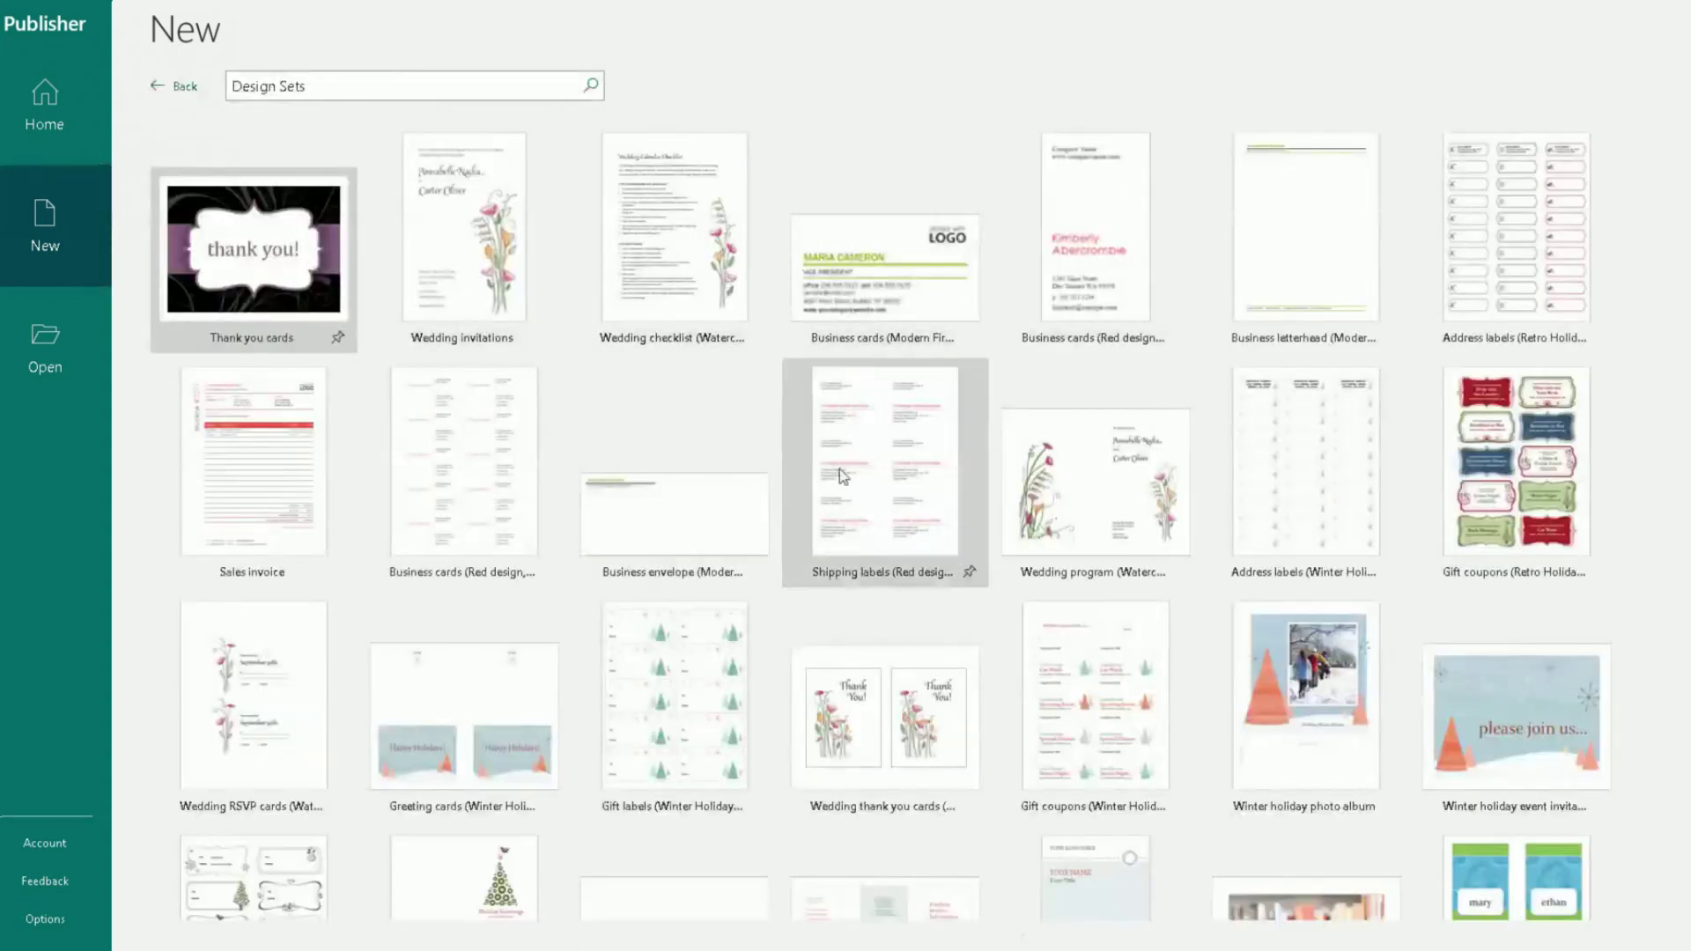
pyautogui.click(202, 86)
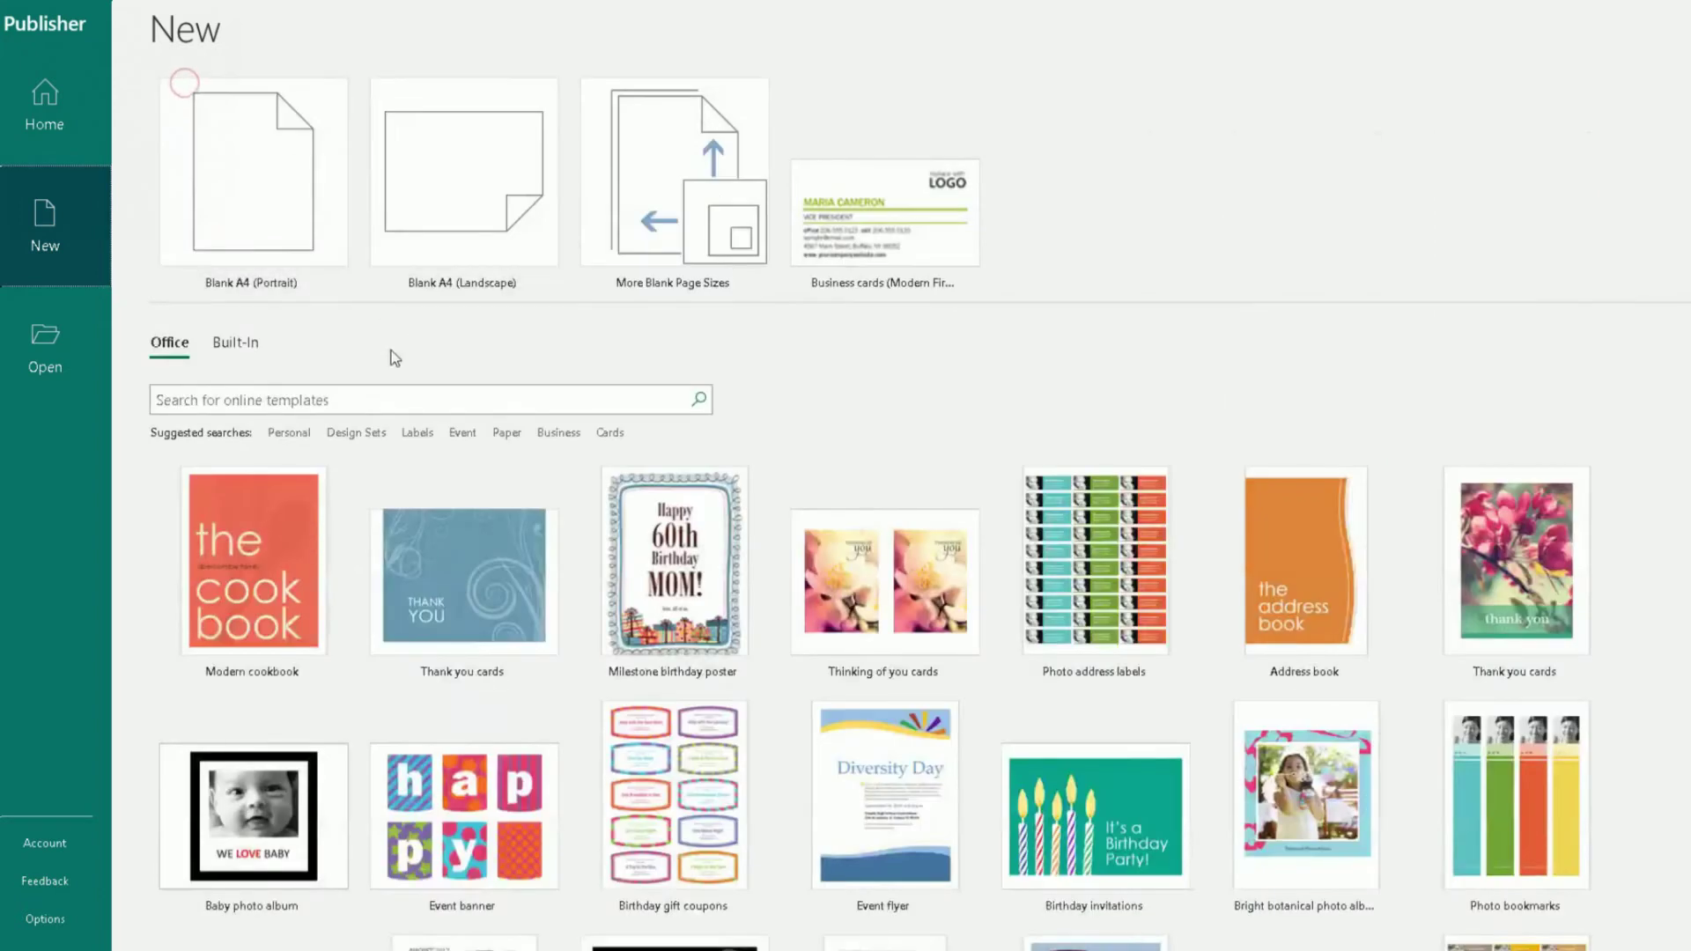
pyautogui.click(414, 432)
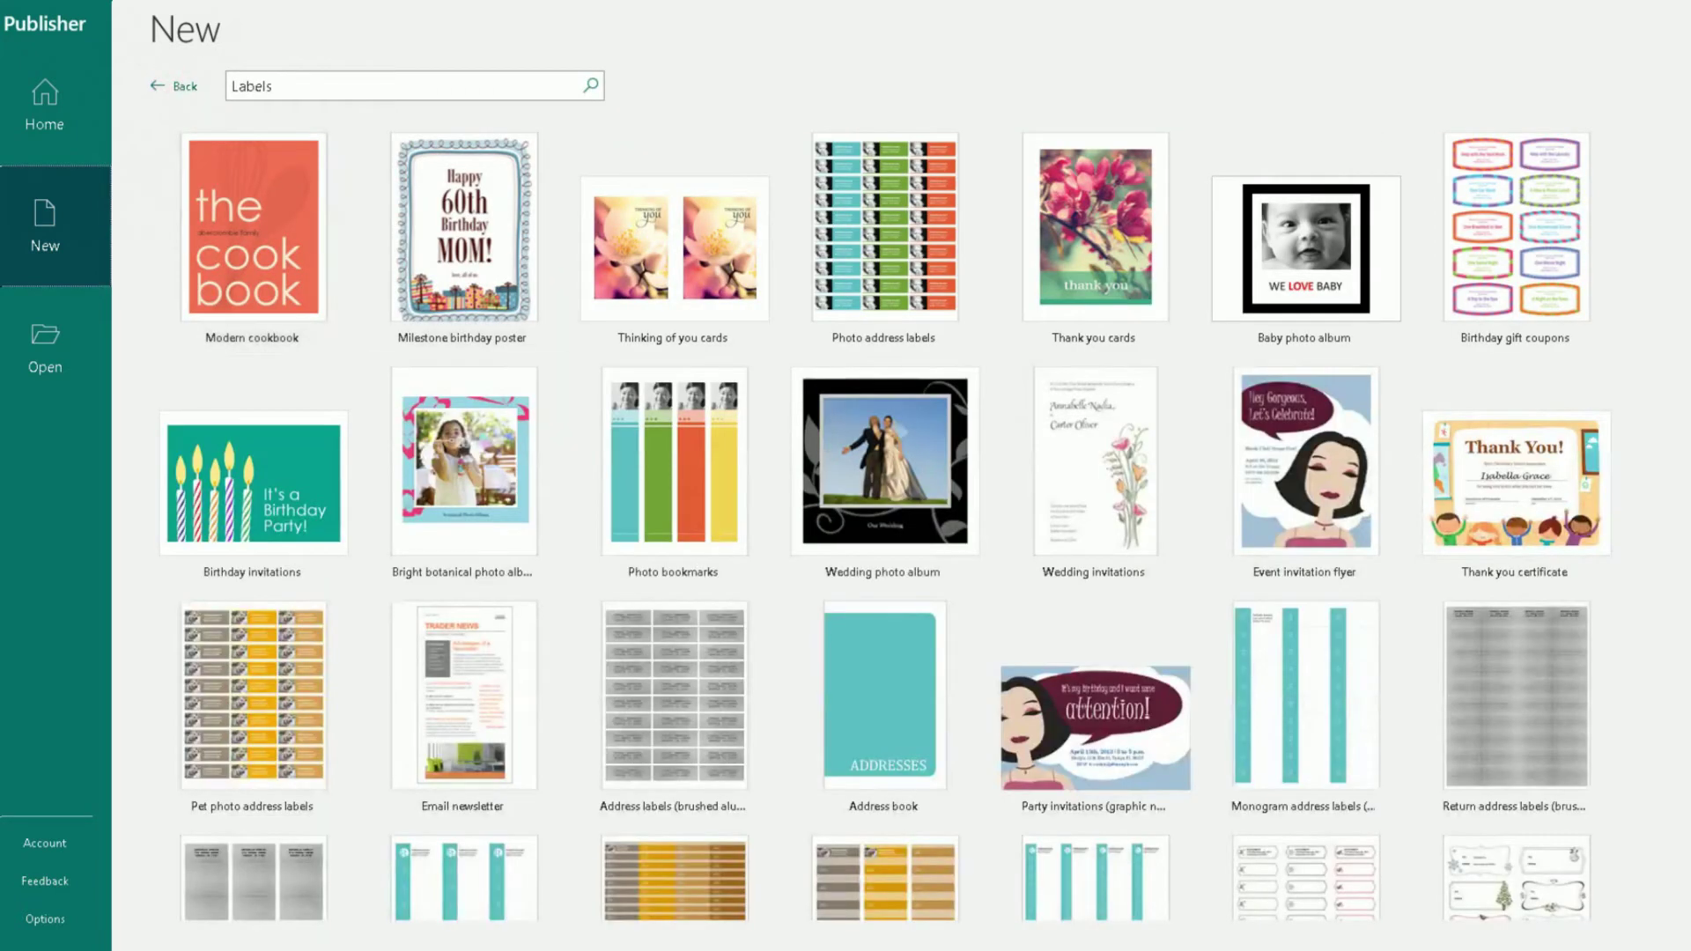
pyautogui.click(186, 86)
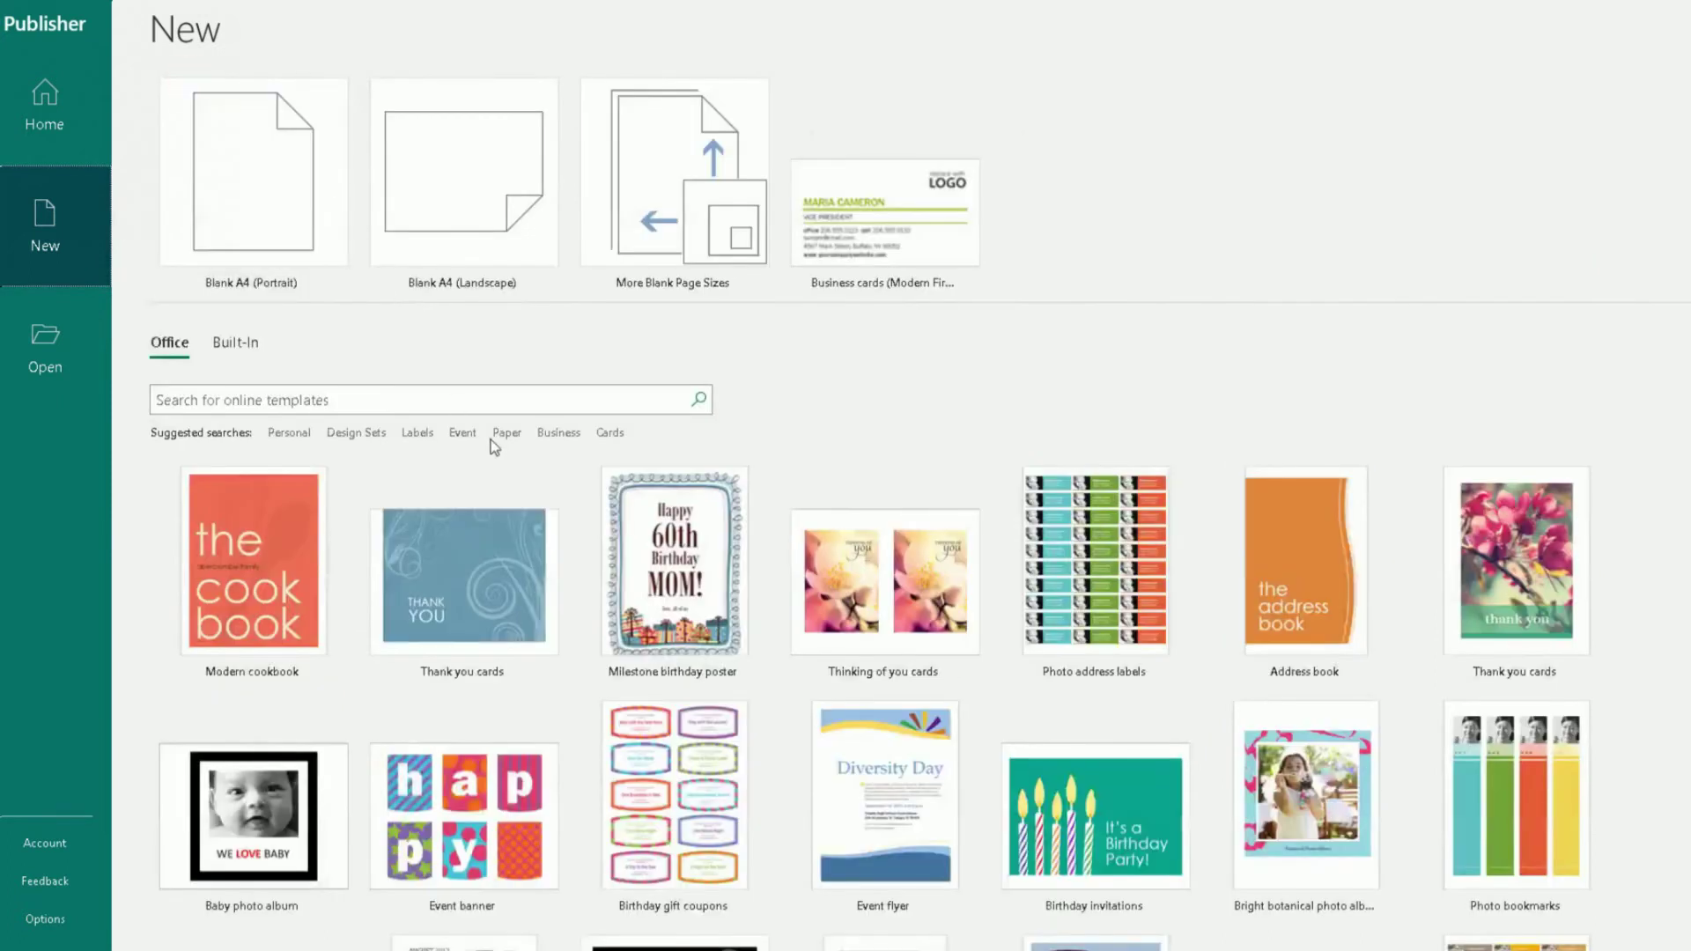
# - Browse the Cards suggested templates, then go back to the main template page
pyautogui.click(610, 433)
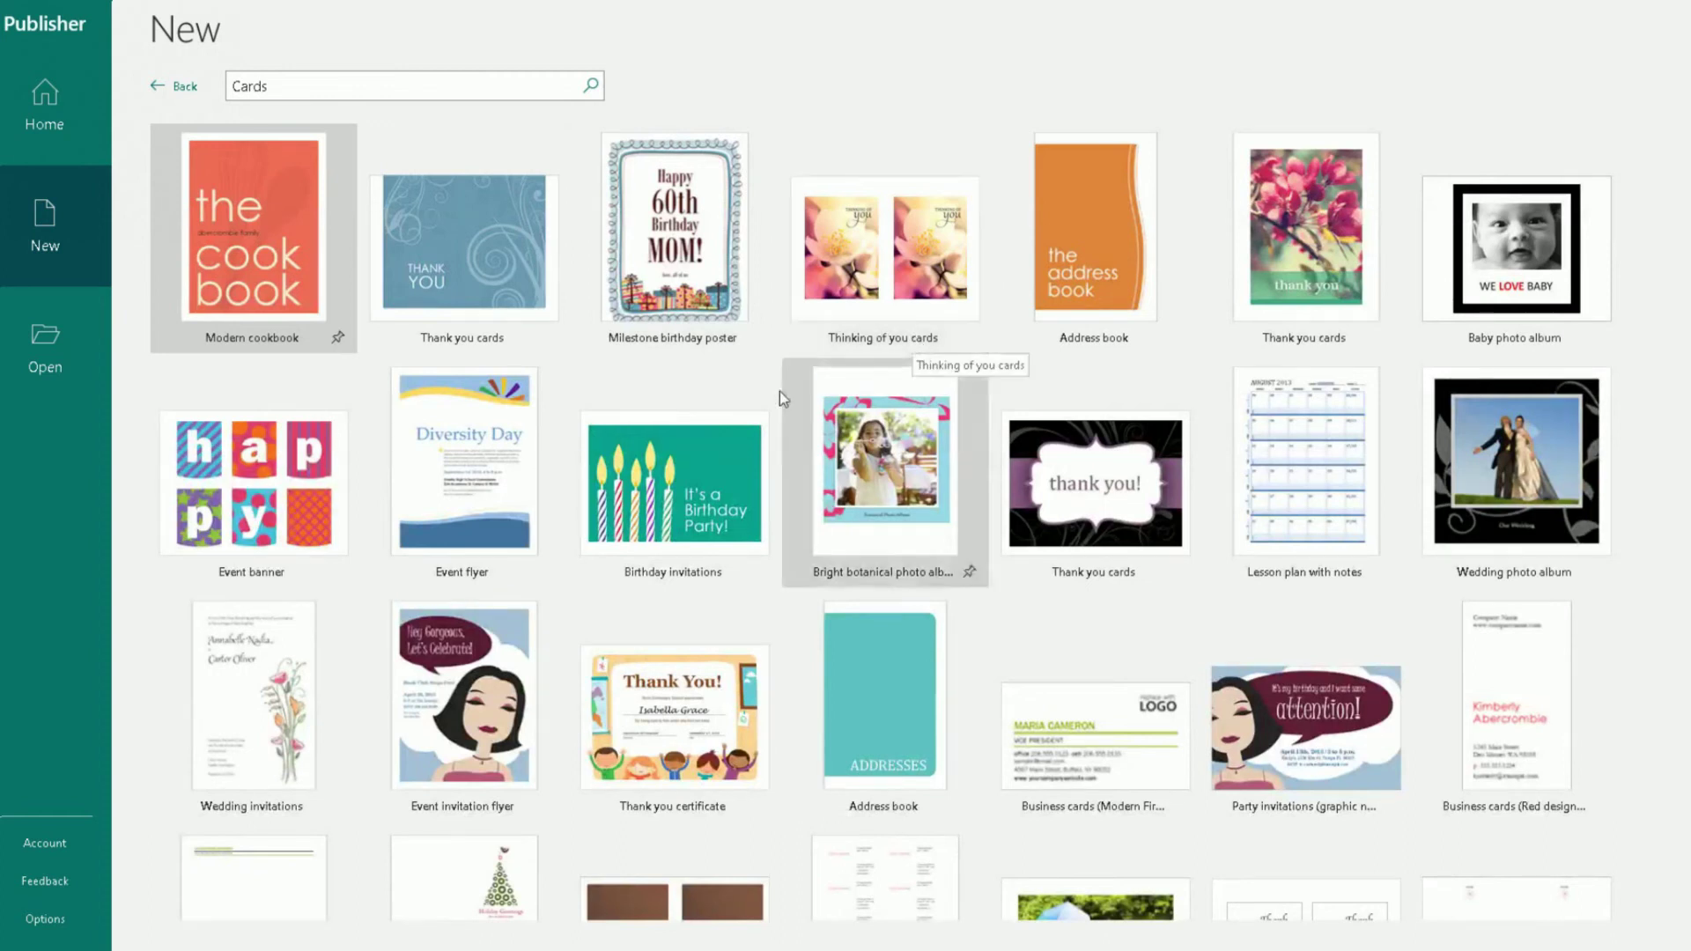
pyautogui.scroll(-3, 749, 406)
pyautogui.scroll(1, 750, 407)
pyautogui.scroll(2, 751, 407)
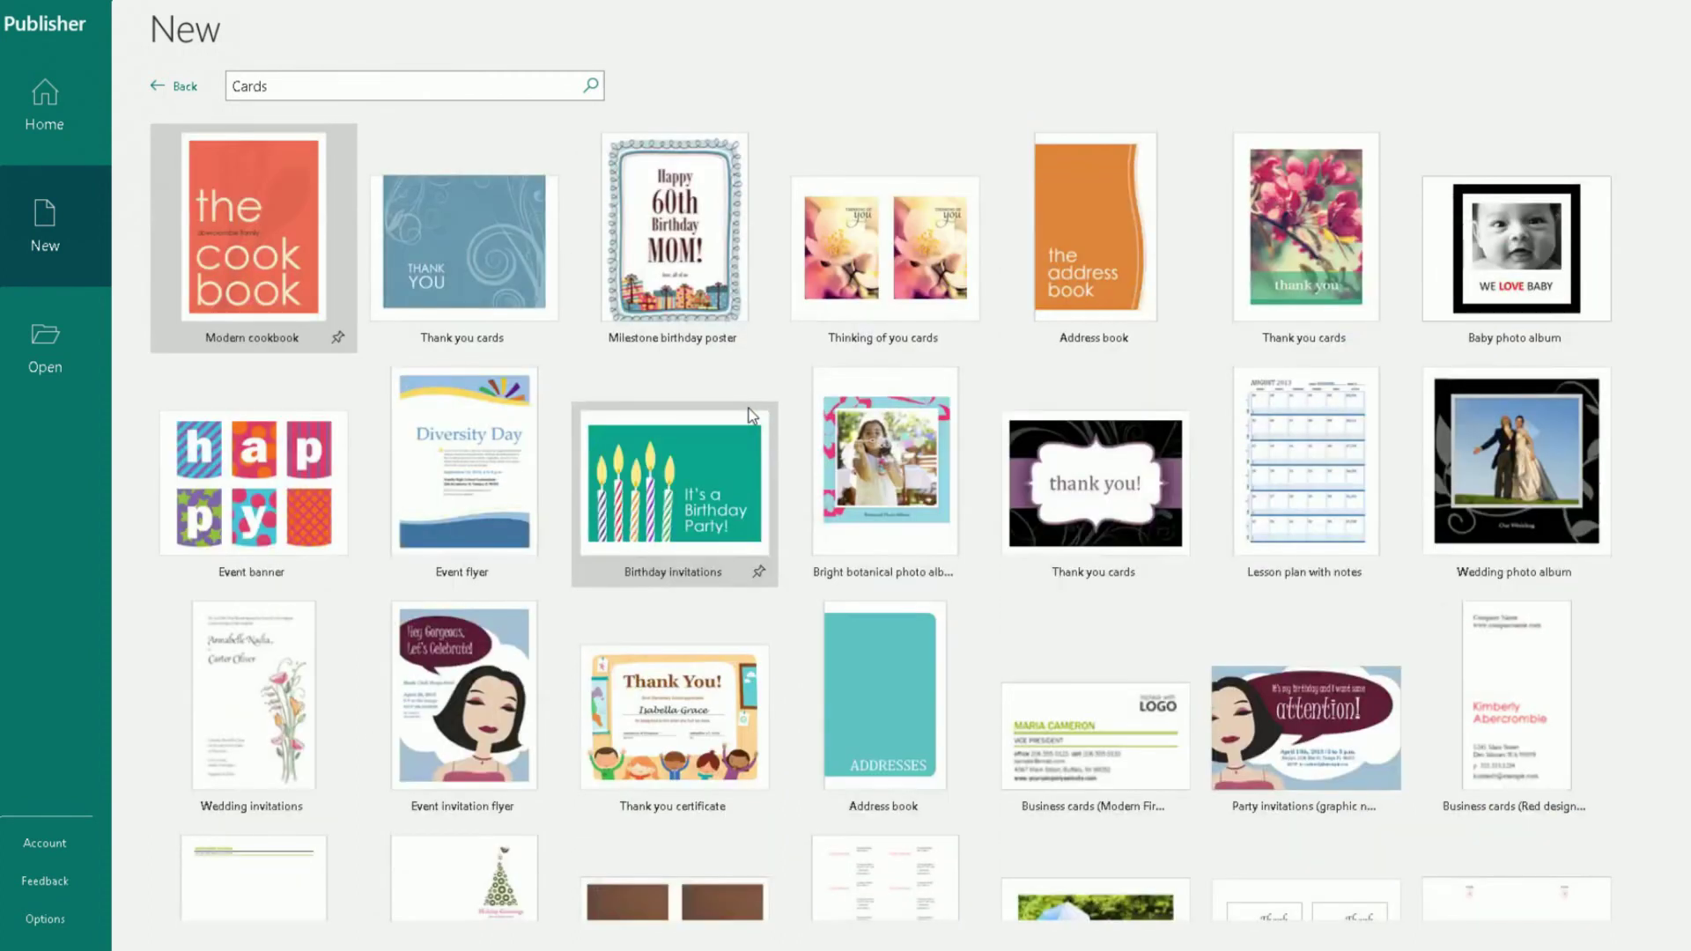
pyautogui.click(186, 91)
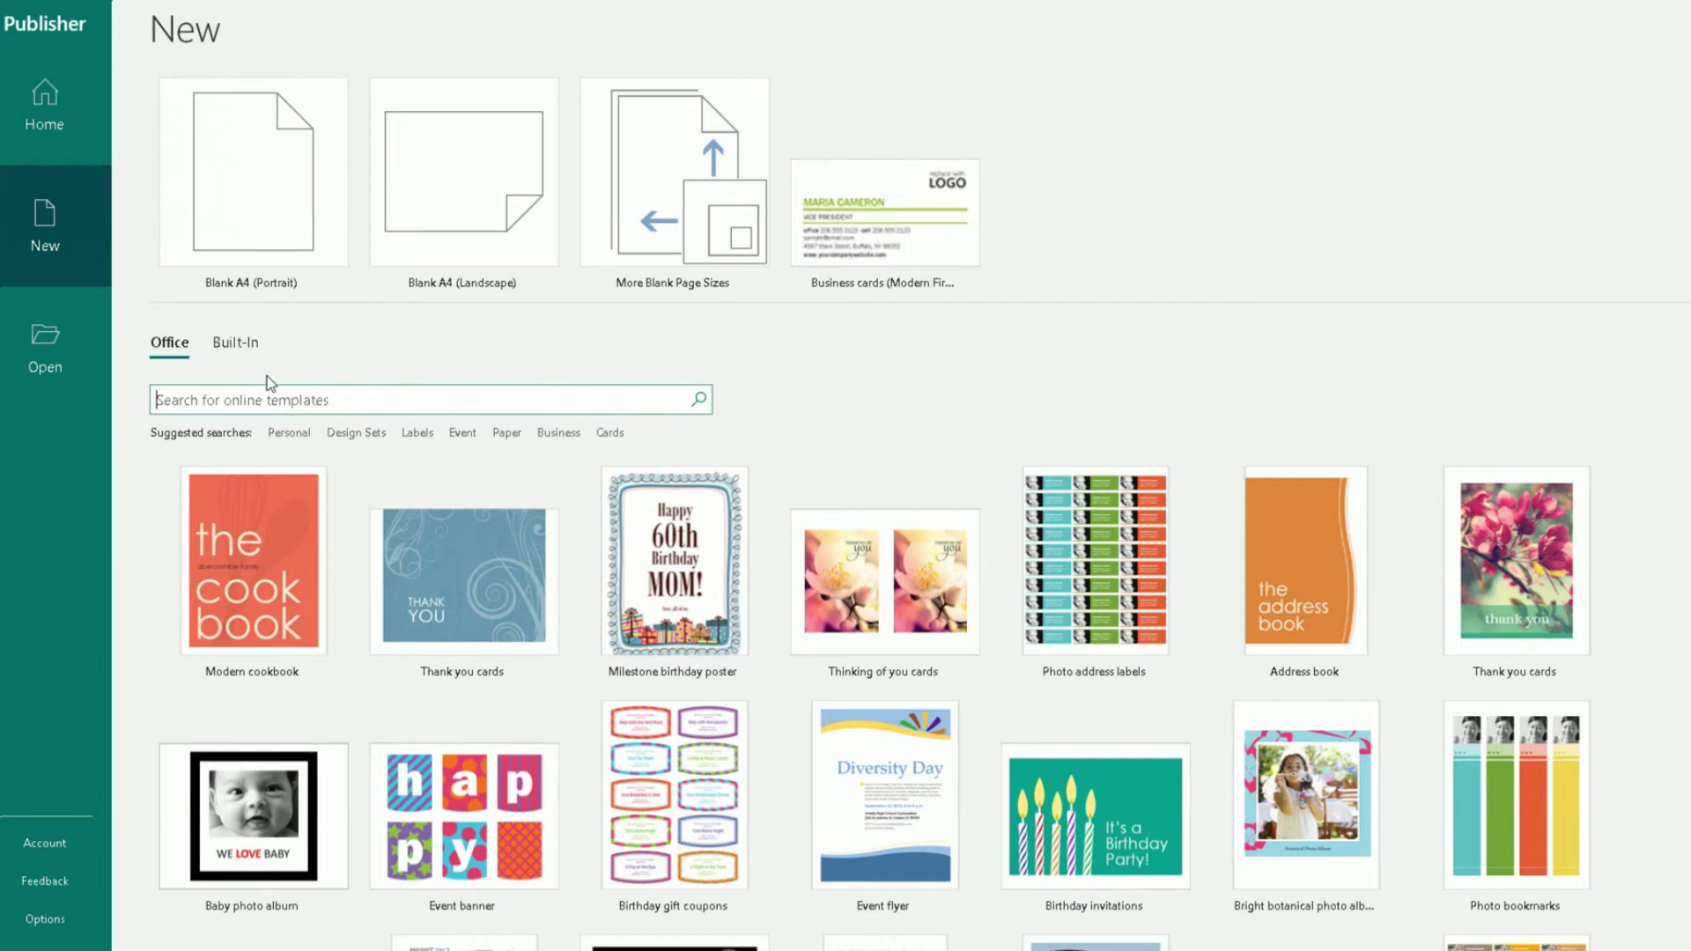
# - Search online templates for 'eid cars', then correct it to 'eid cards' and search again
pyautogui.write('eid cars')
pyautogui.press('Return')
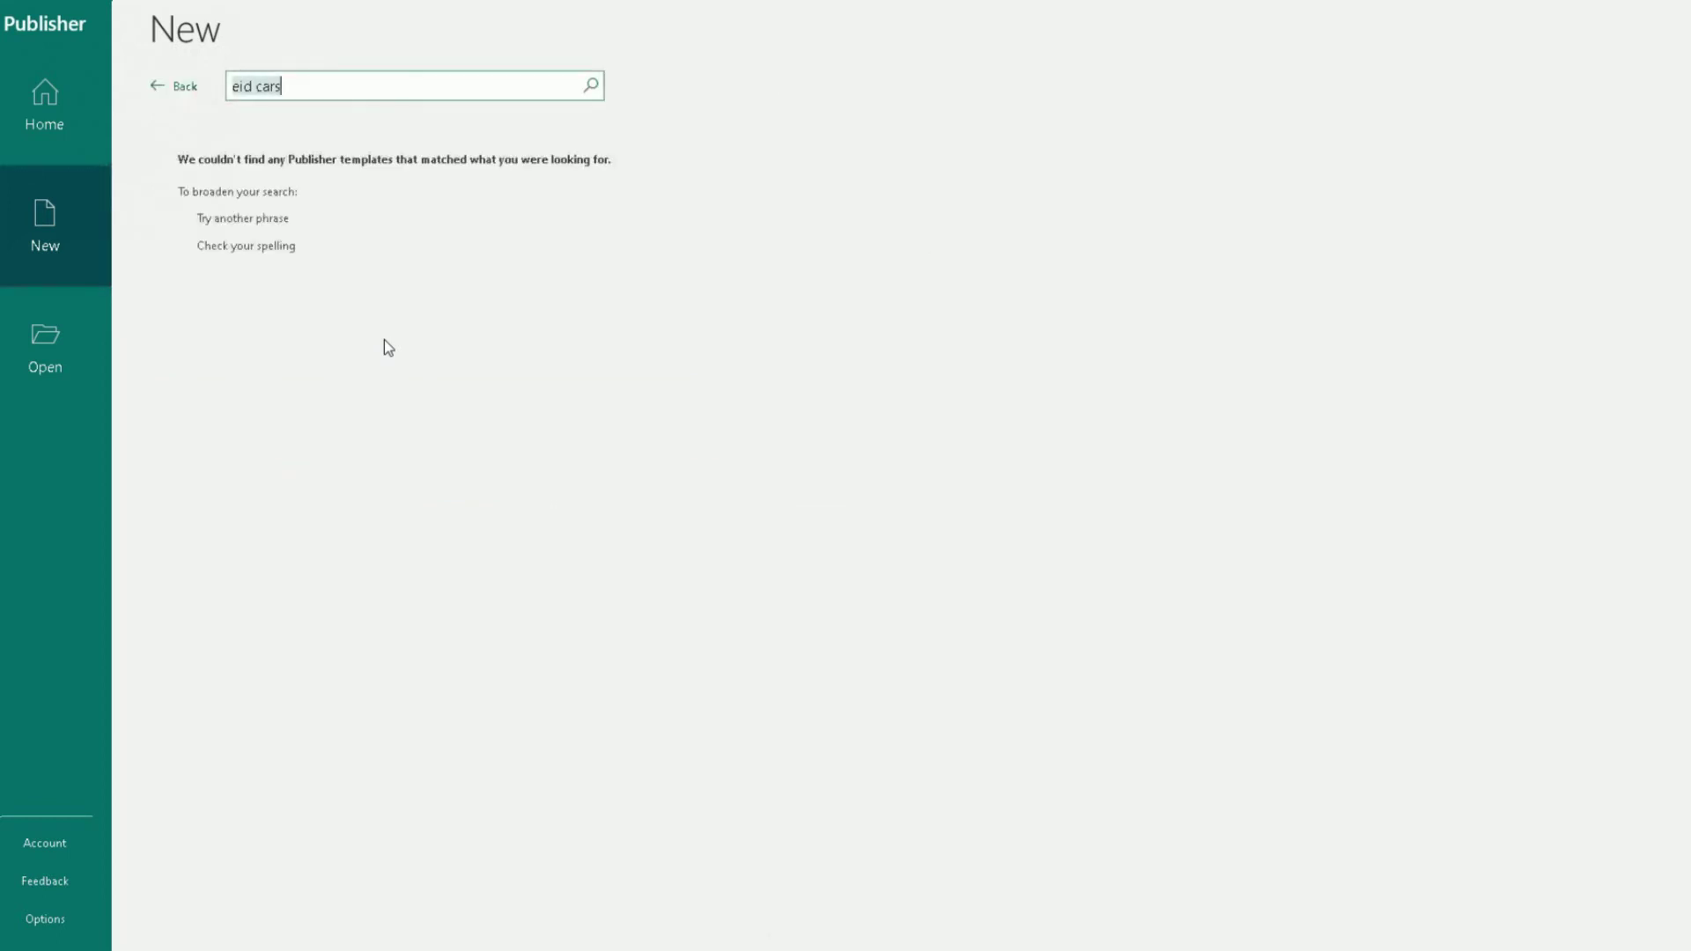
pyautogui.click(340, 87)
pyautogui.press('BackSpace')
pyautogui.press('BackSpace')
pyautogui.press('BackSpace')
pyautogui.press('BackSpace')
pyautogui.write('s')
pyautogui.press('Return')
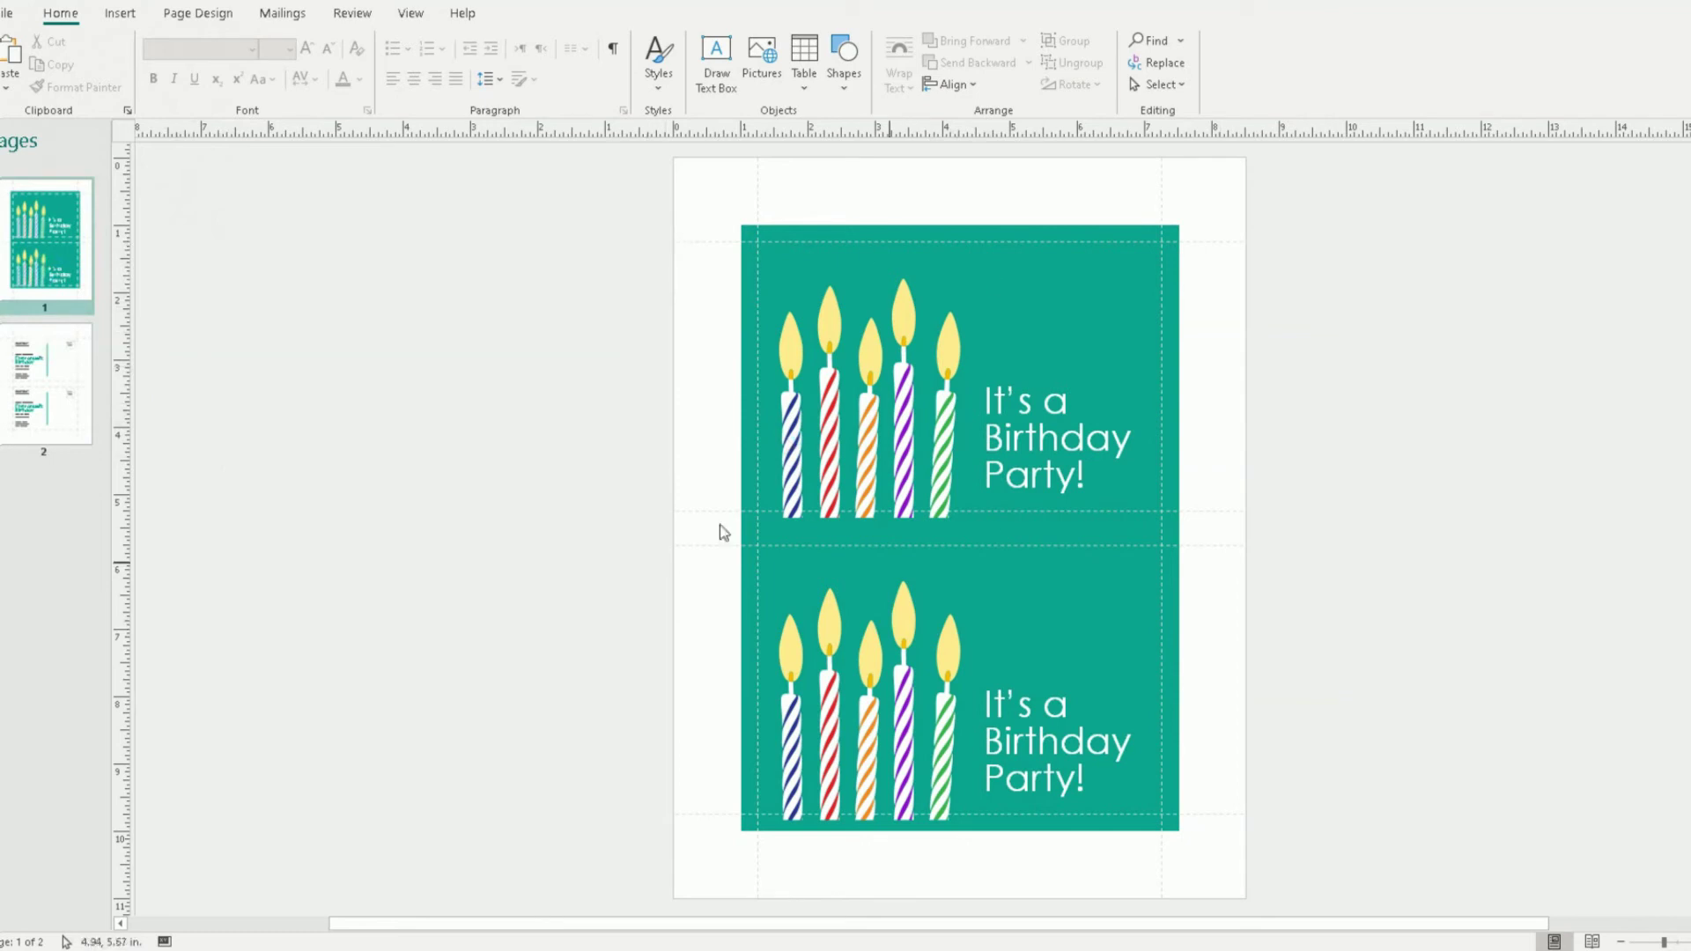
# - Preview page 2, then select the 'It's a Birthday Party!' greetings on the front page
pyautogui.click(76, 359)
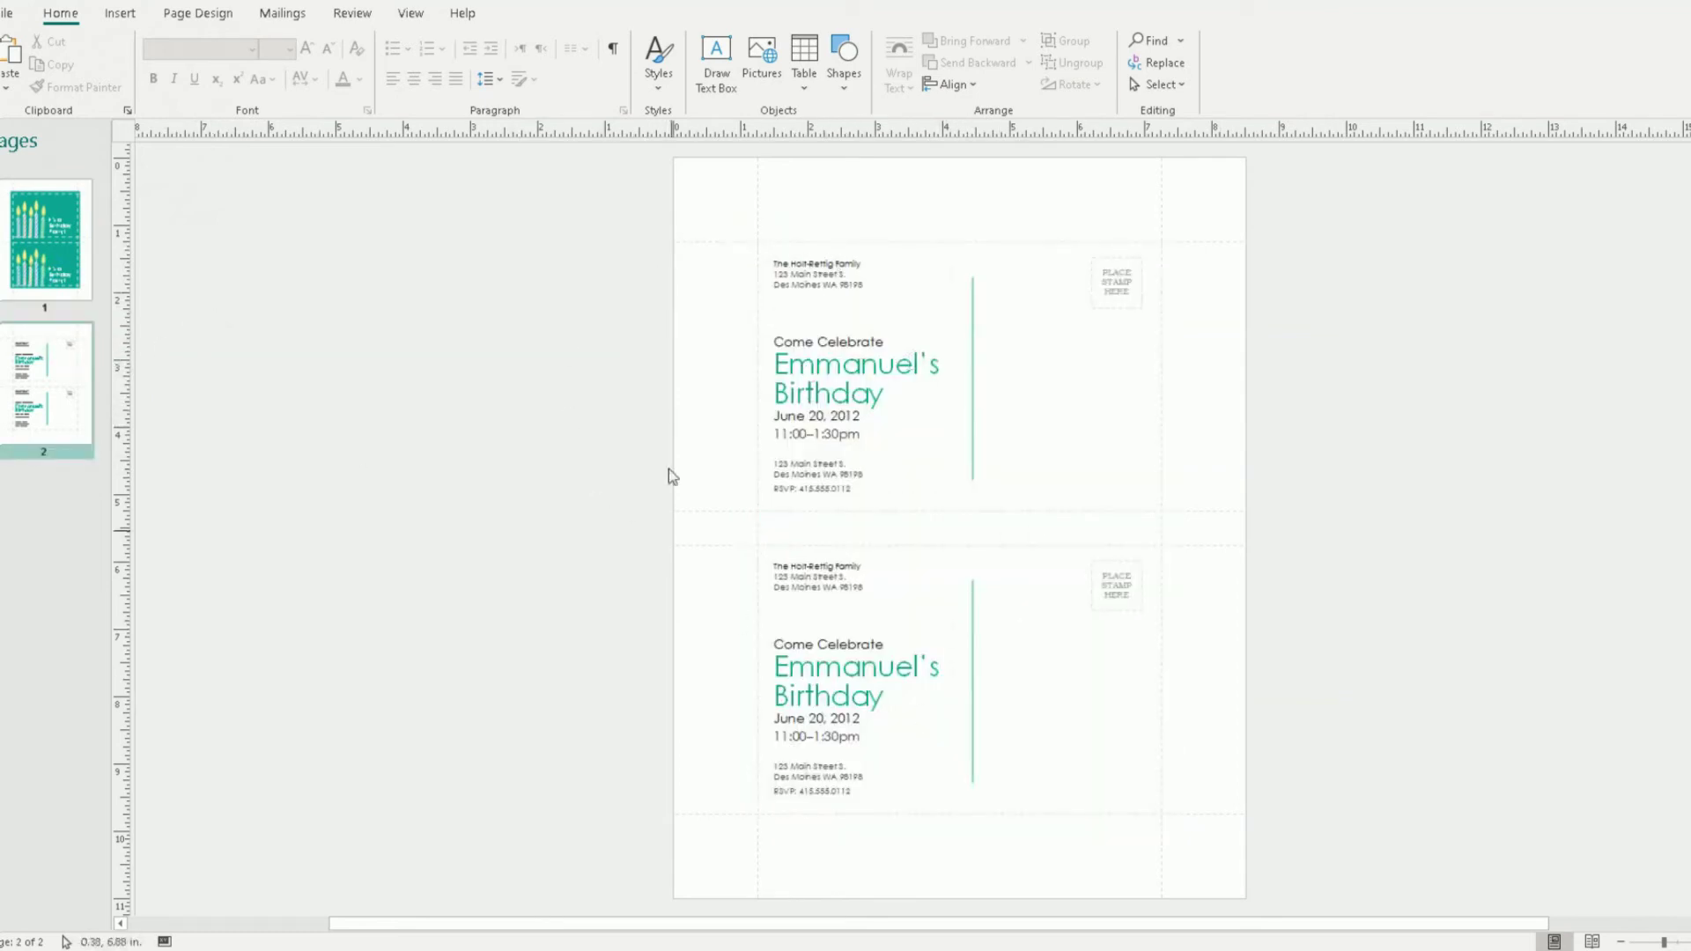
pyautogui.click(29, 269)
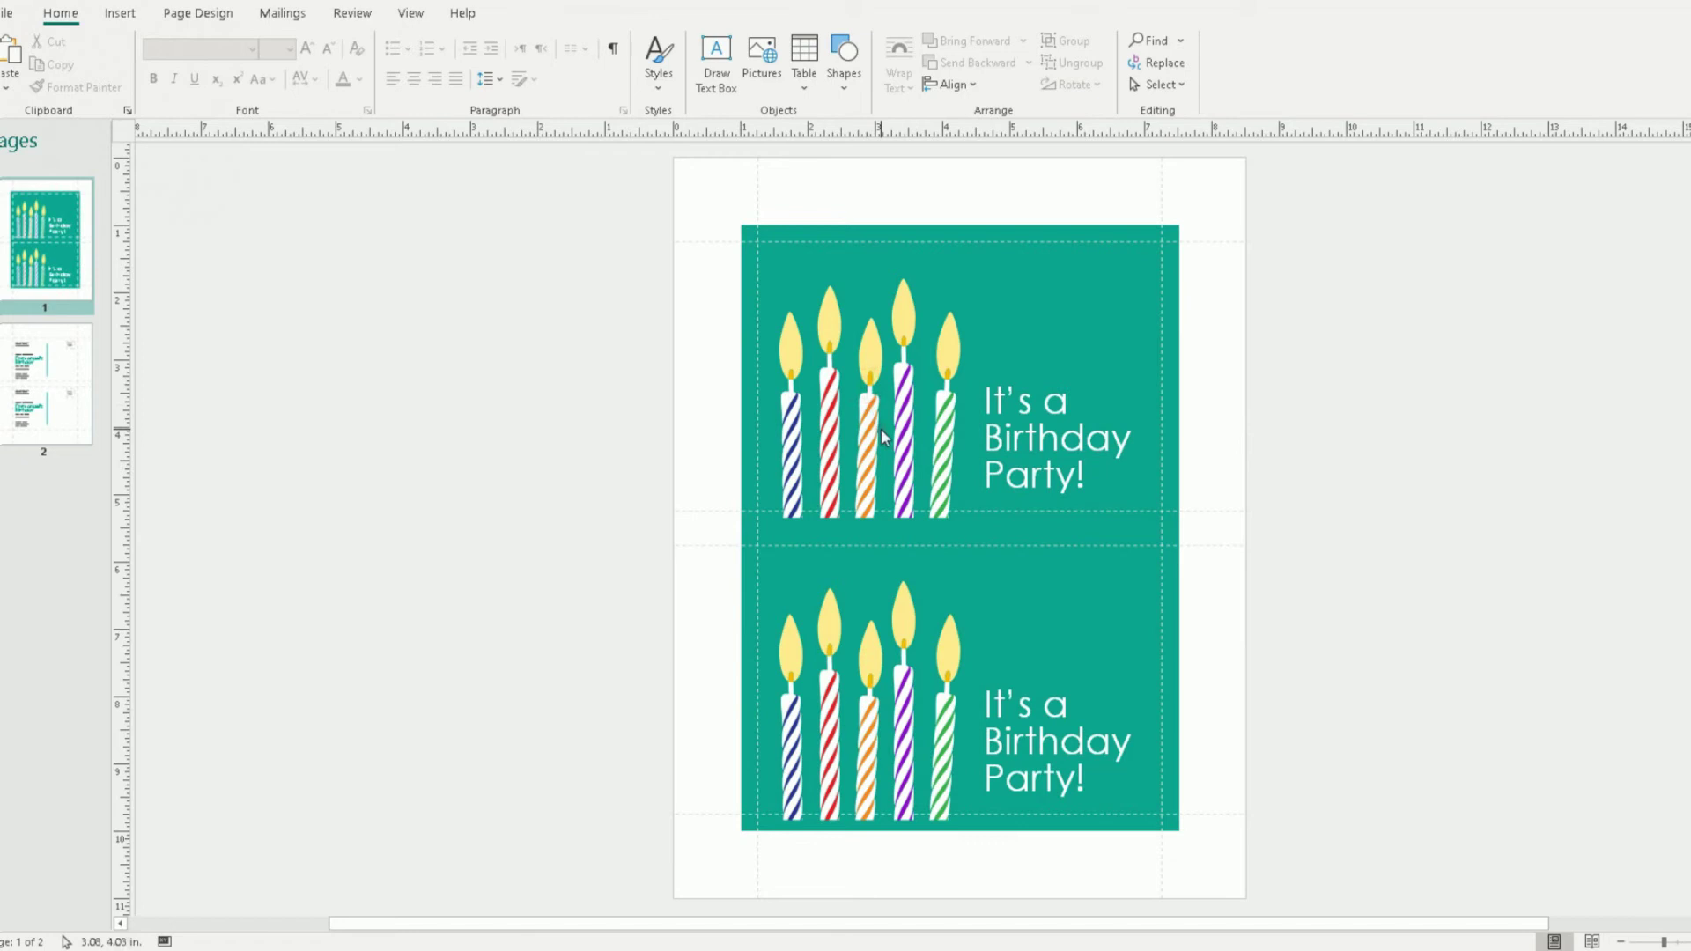
pyautogui.click(1000, 405)
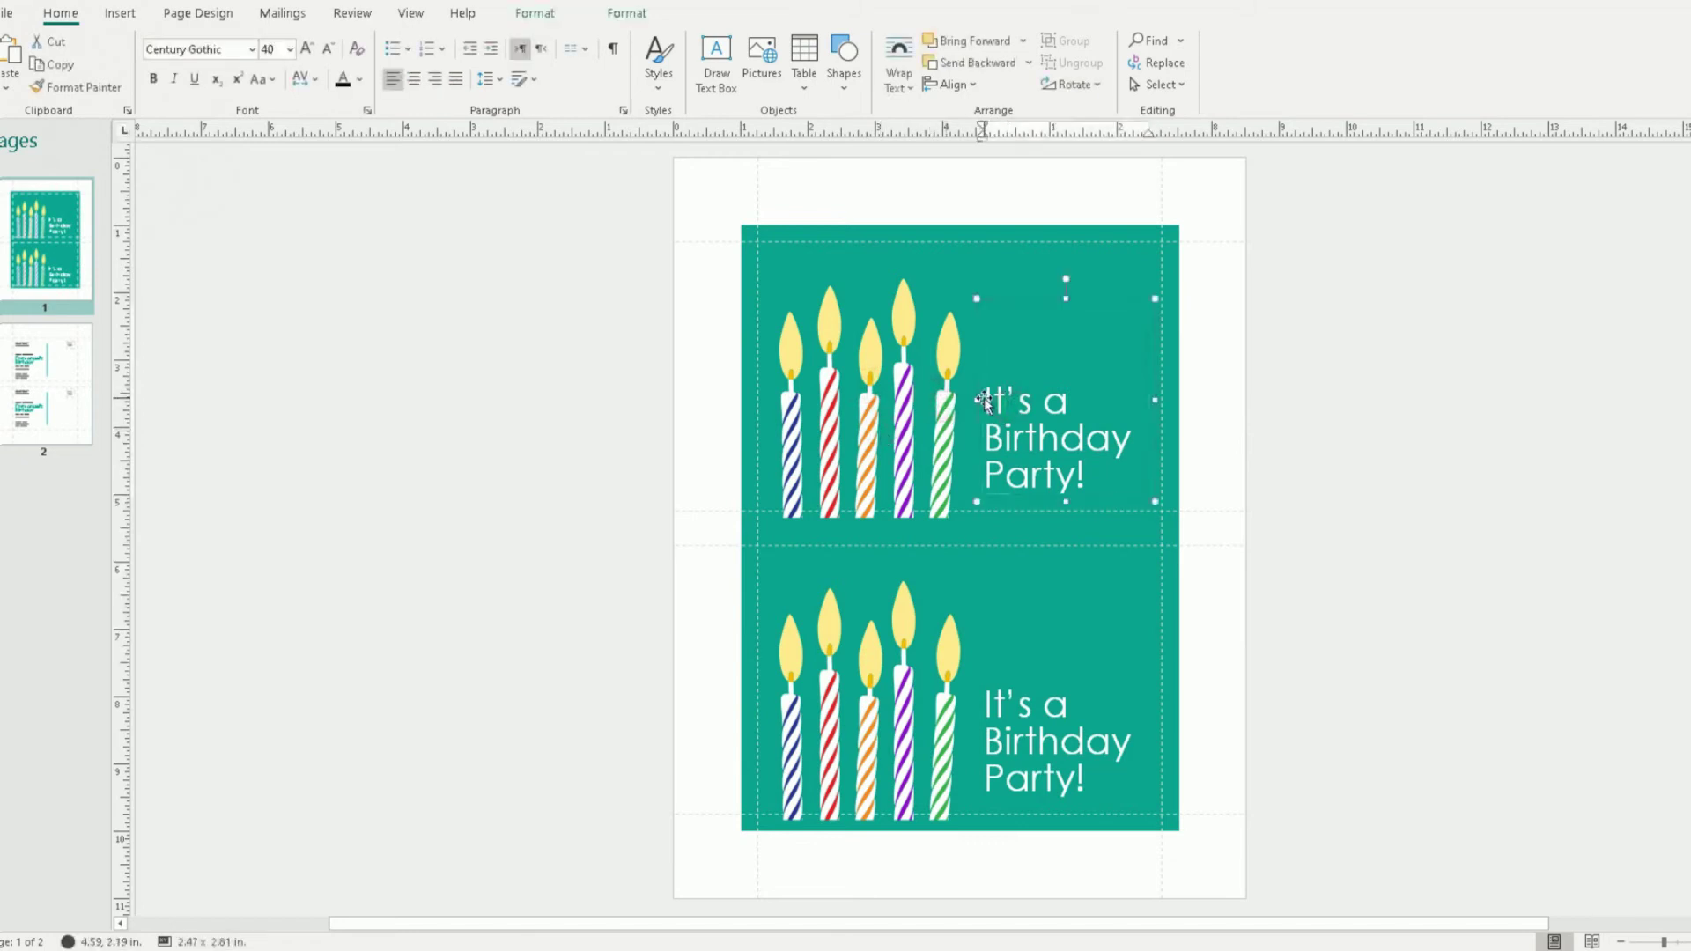
pyautogui.moveTo(985, 398); pyautogui.dragTo(1082, 465)
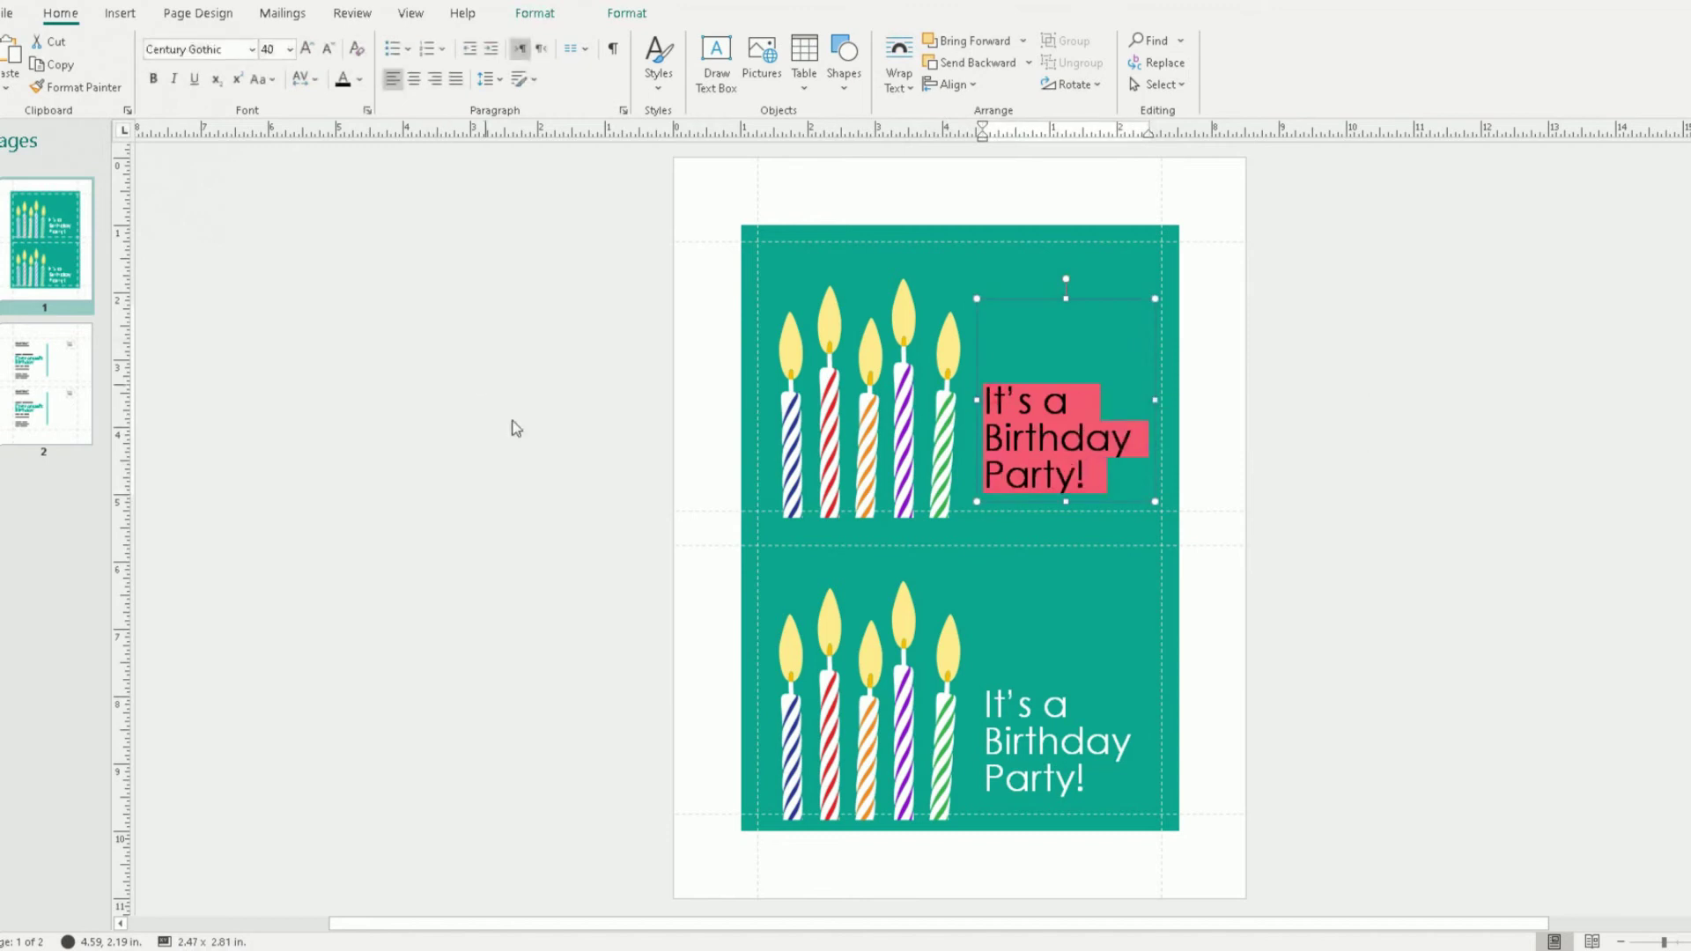
pyautogui.moveTo(989, 689); pyautogui.dragTo(1085, 788)
pyautogui.click(964, 744)
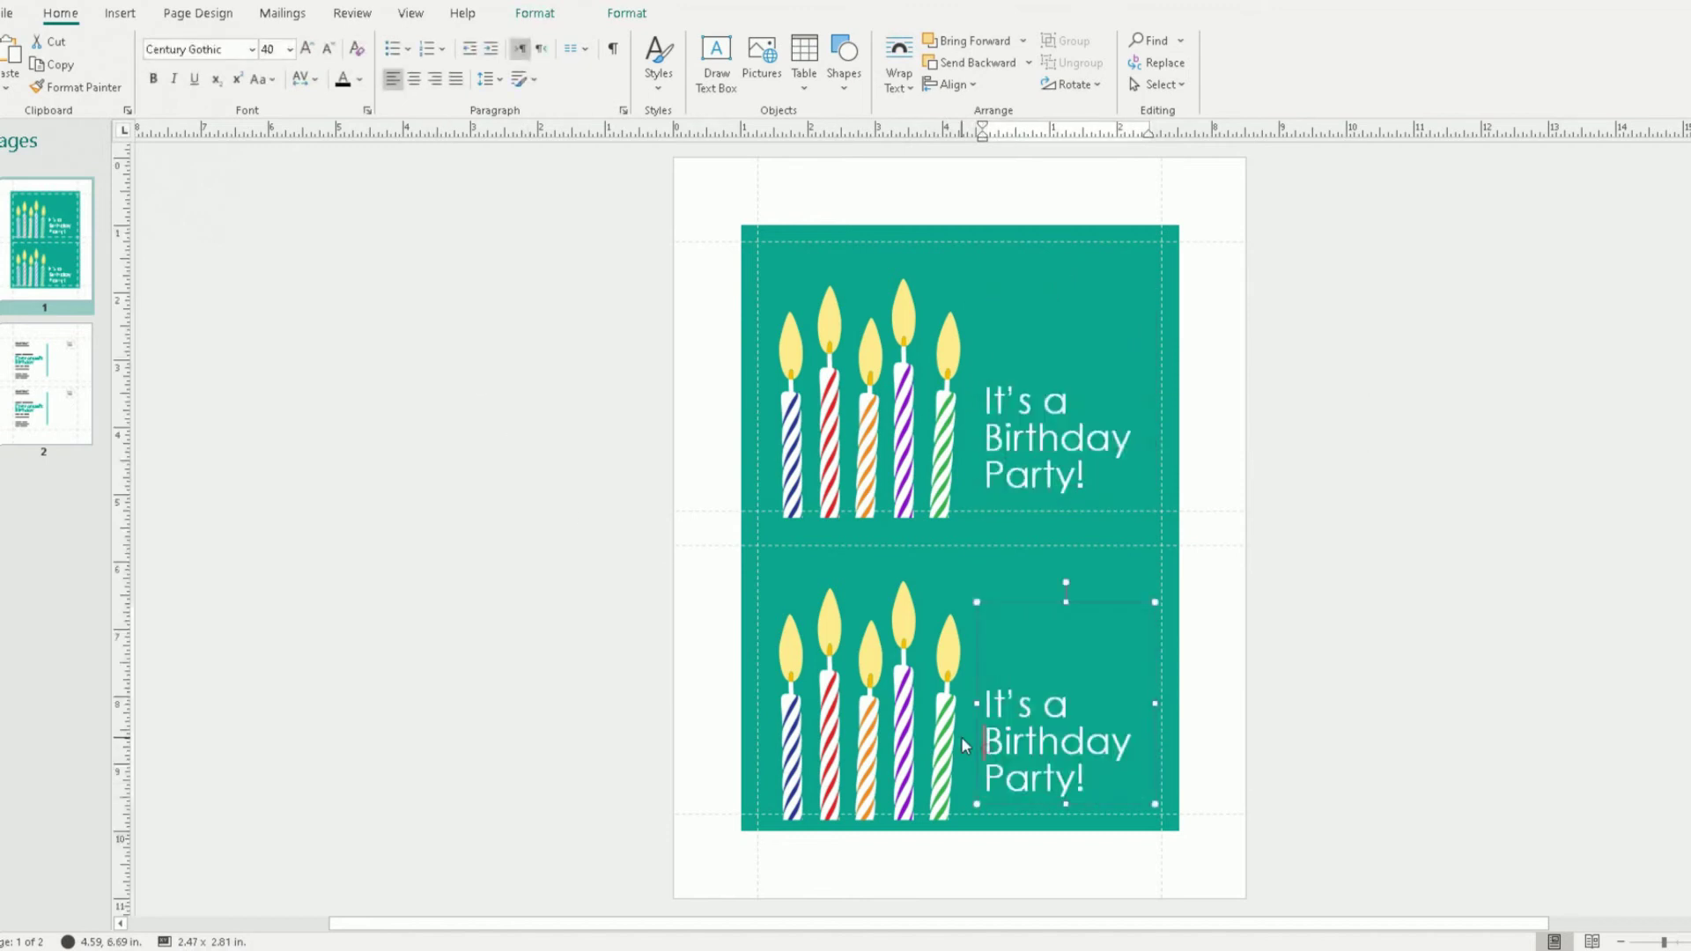
pyautogui.rightClick(958, 742)
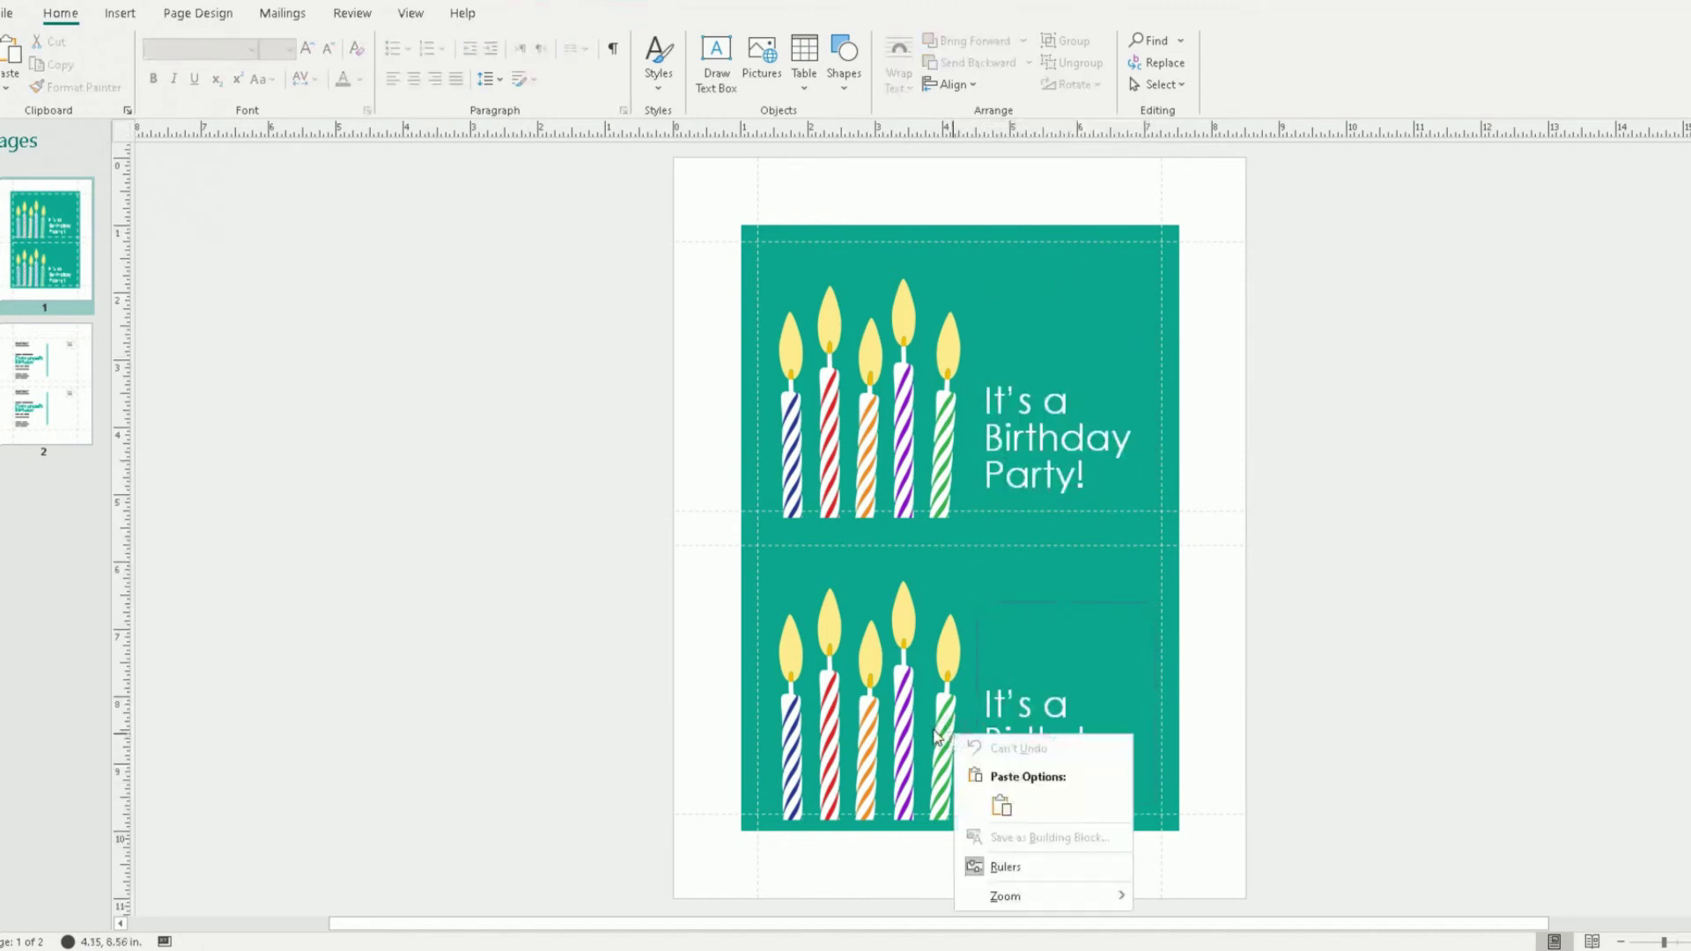
# - On page 2, select the return address and the Come Celebrate invitation details
pyautogui.click(9, 396)
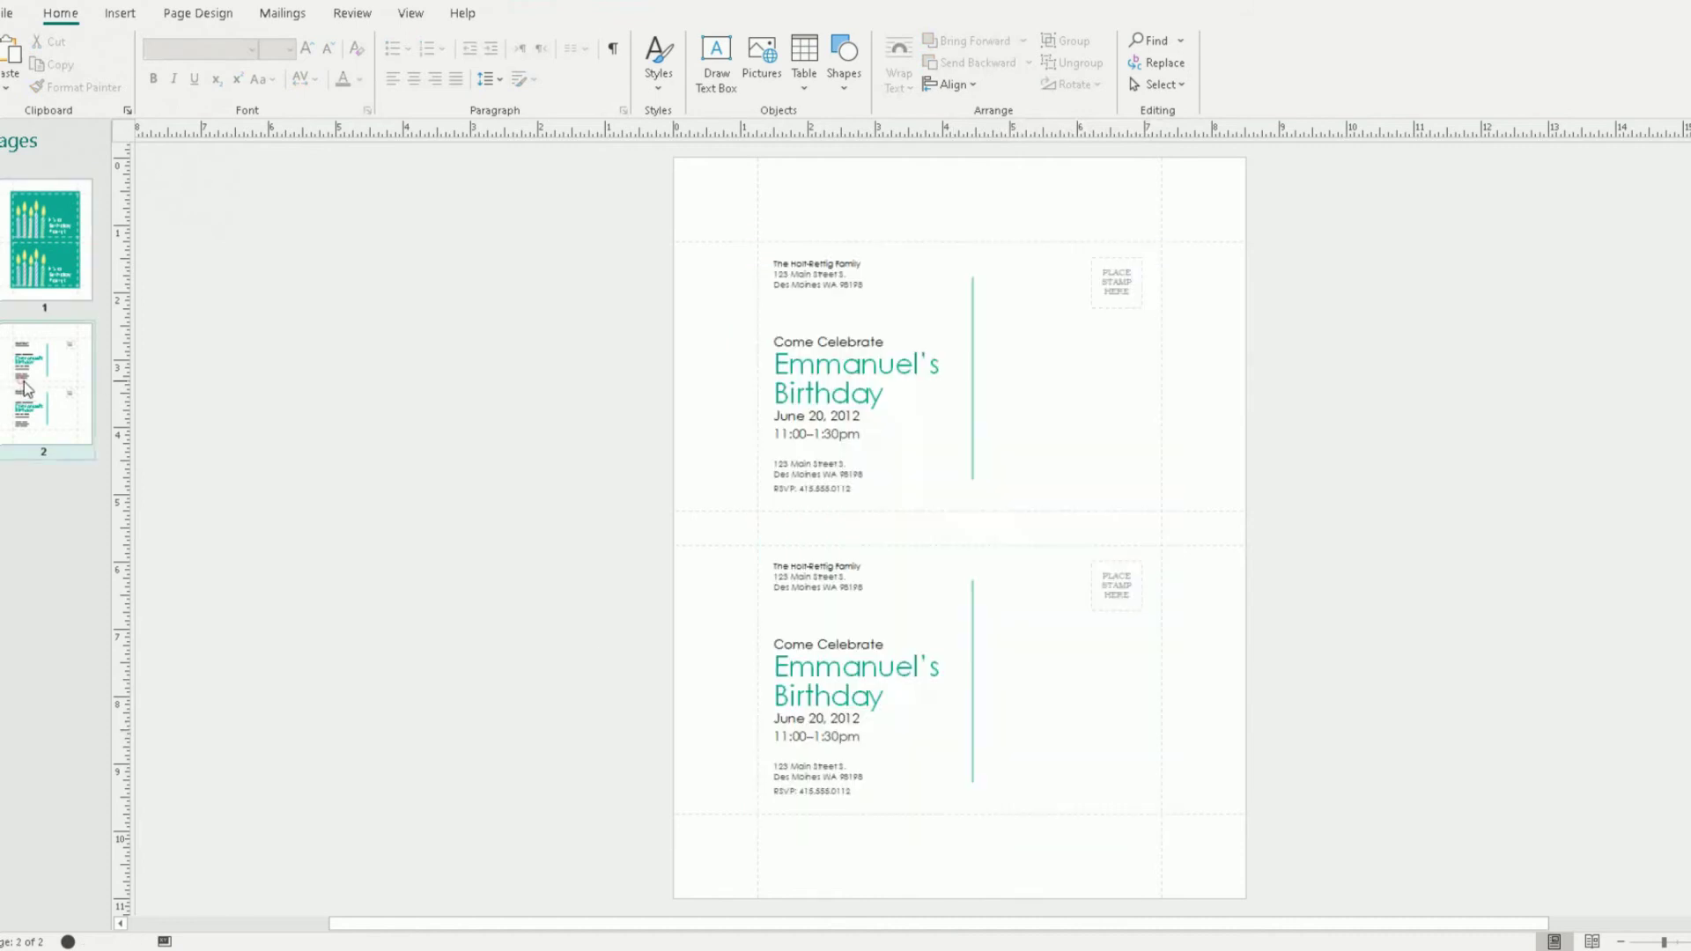
pyautogui.click(828, 274)
pyautogui.click(863, 368)
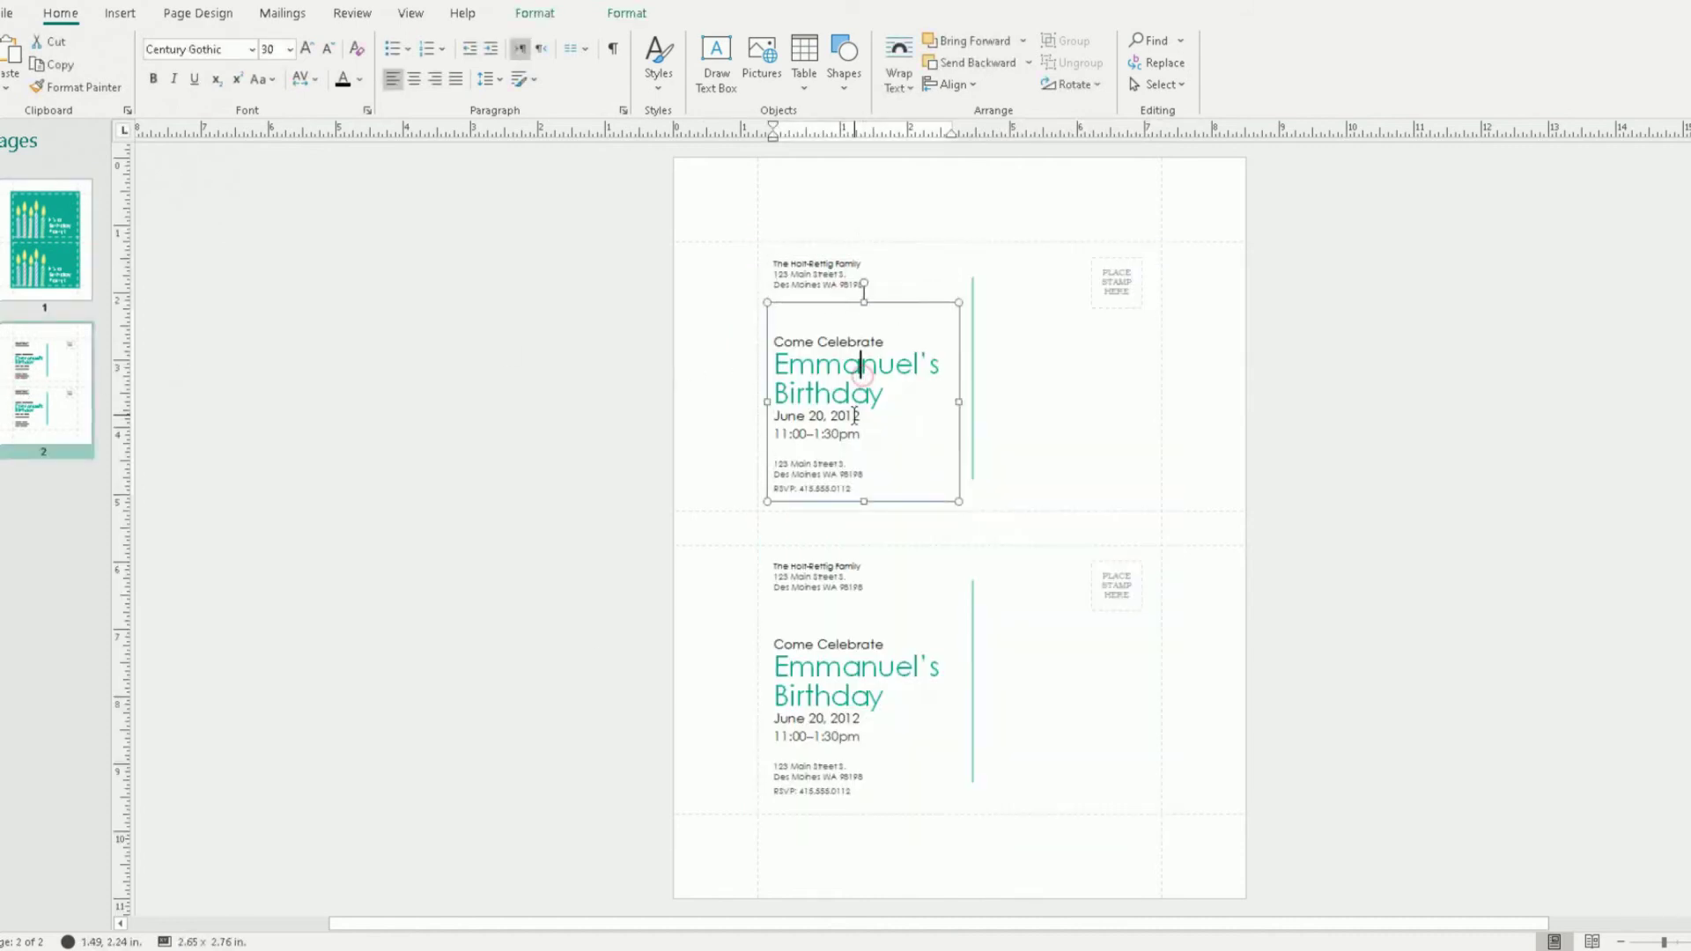
pyautogui.moveTo(878, 473); pyautogui.dragTo(740, 340)
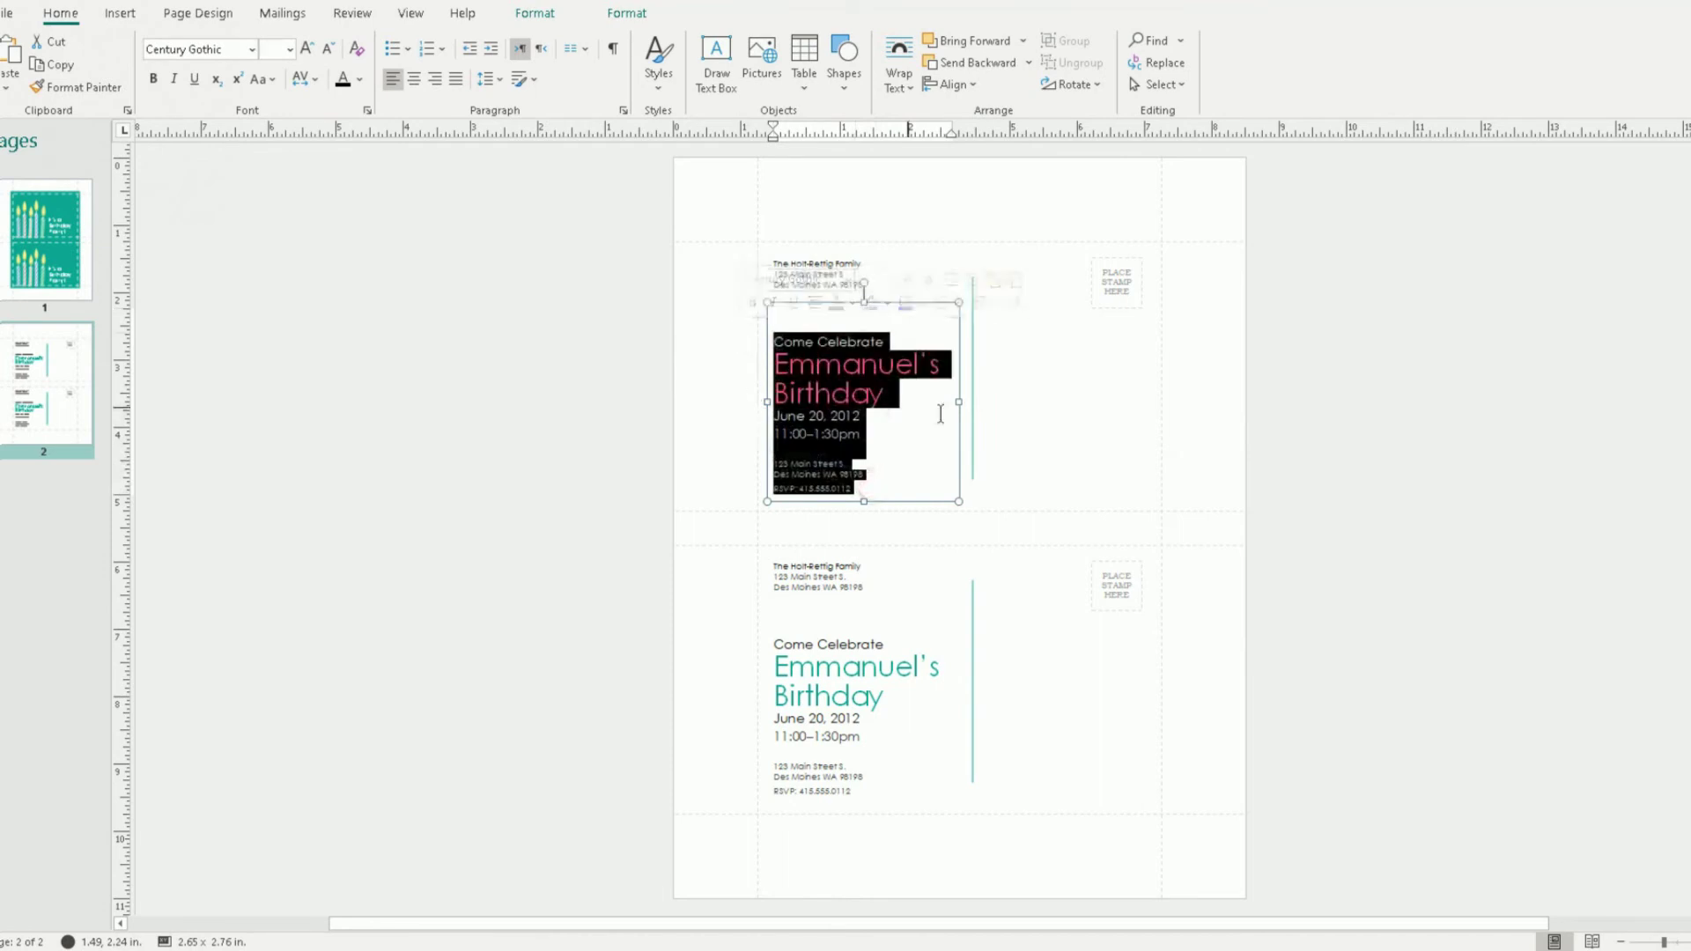
pyautogui.click(1103, 295)
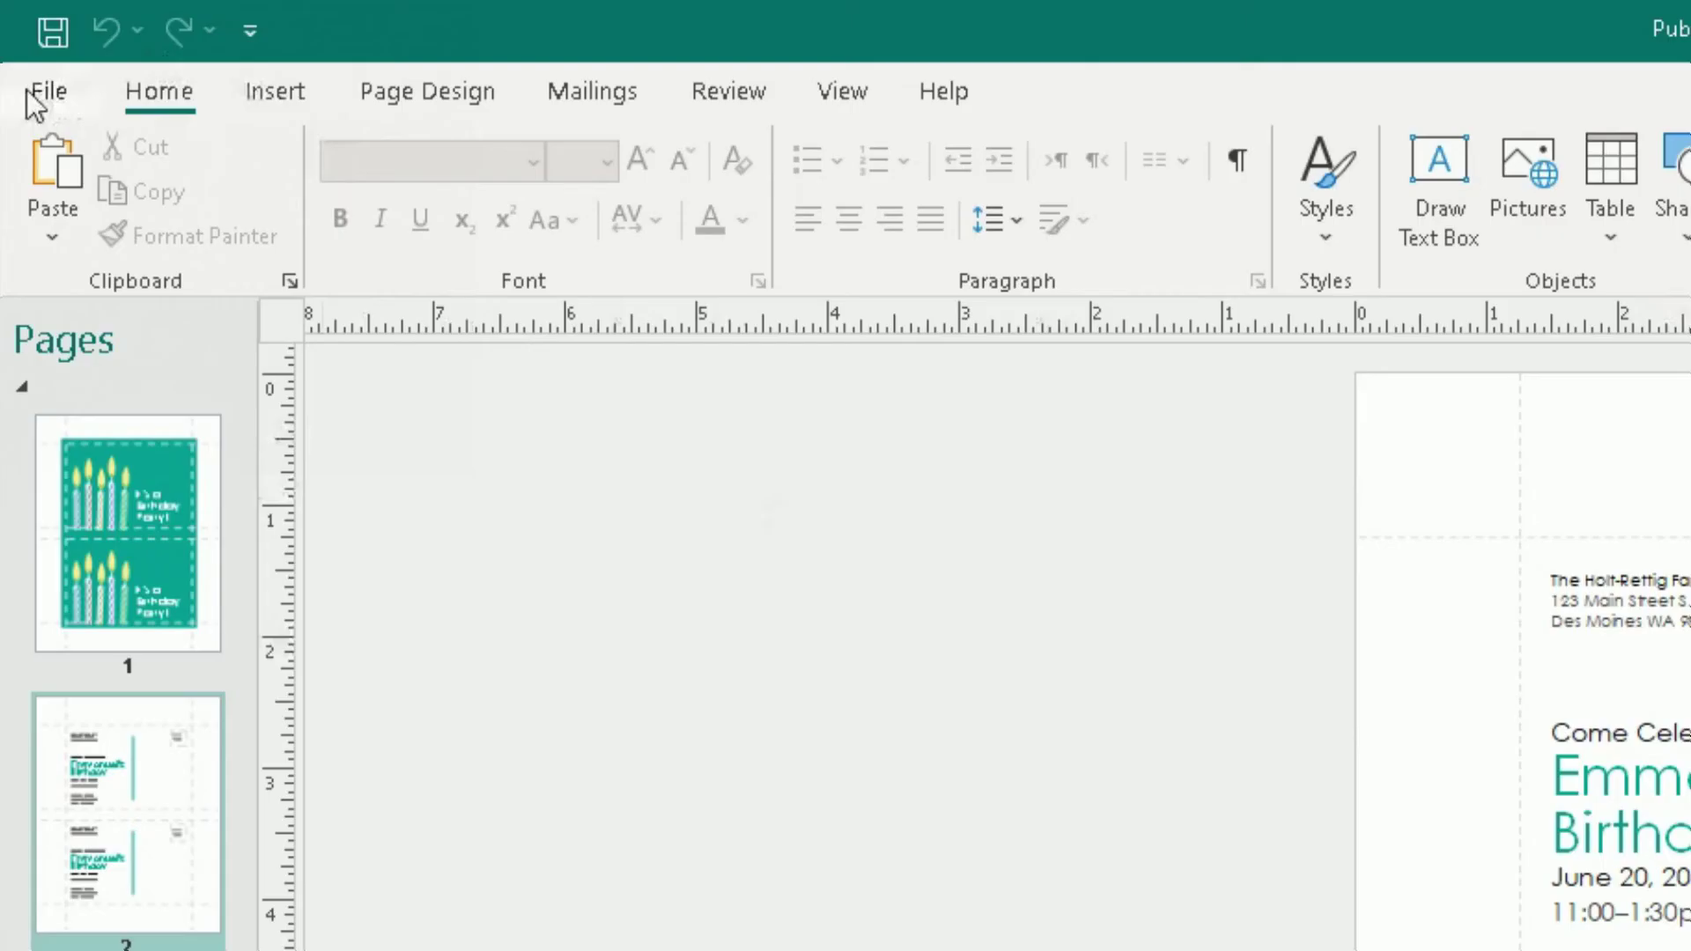
# - Go to File > New, show the Built-In template categories, and scroll through them
pyautogui.click(11, 16)
pyautogui.click(82, 266)
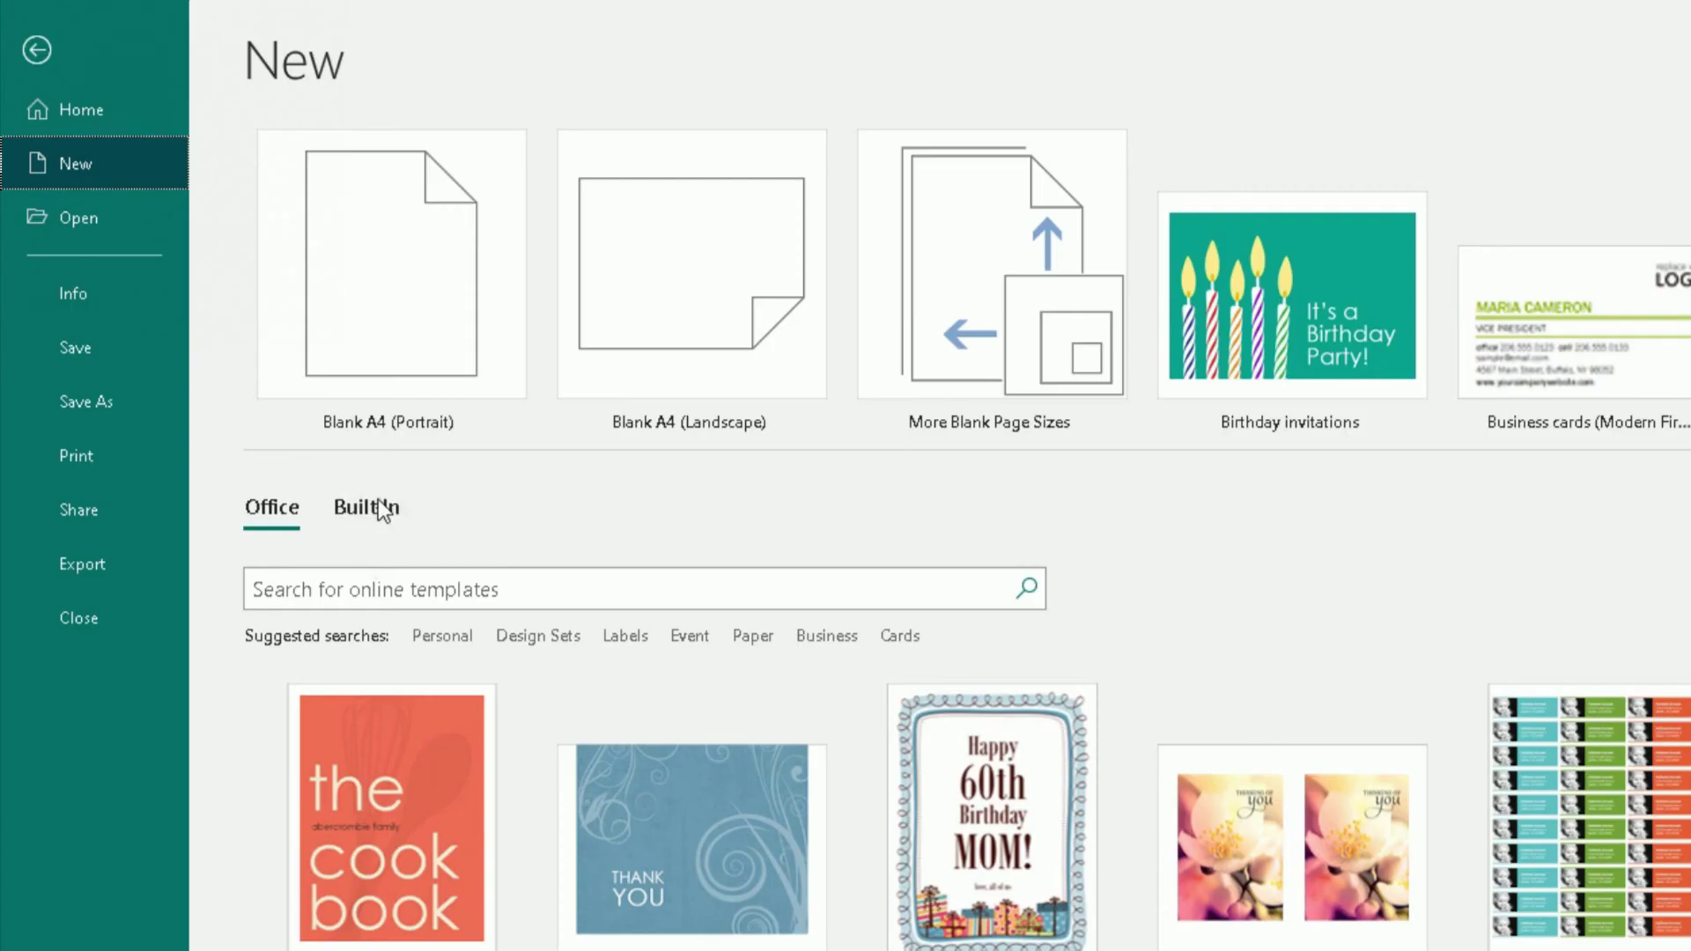
pyautogui.click(381, 509)
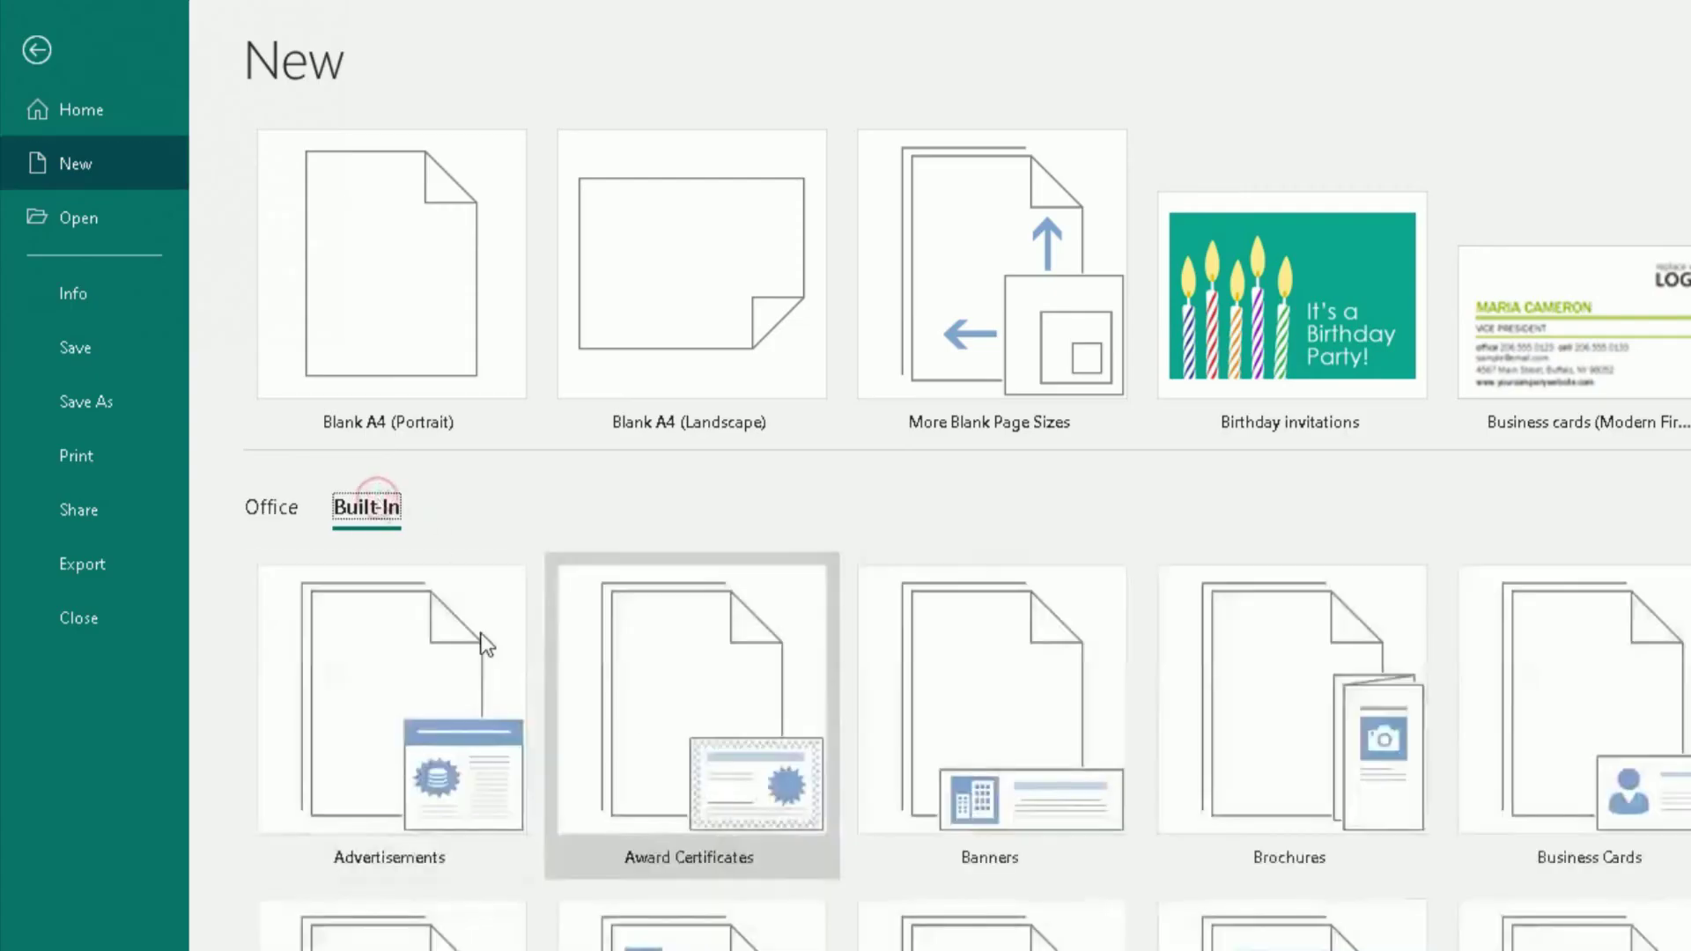
pyautogui.scroll(-2, 969, 617)
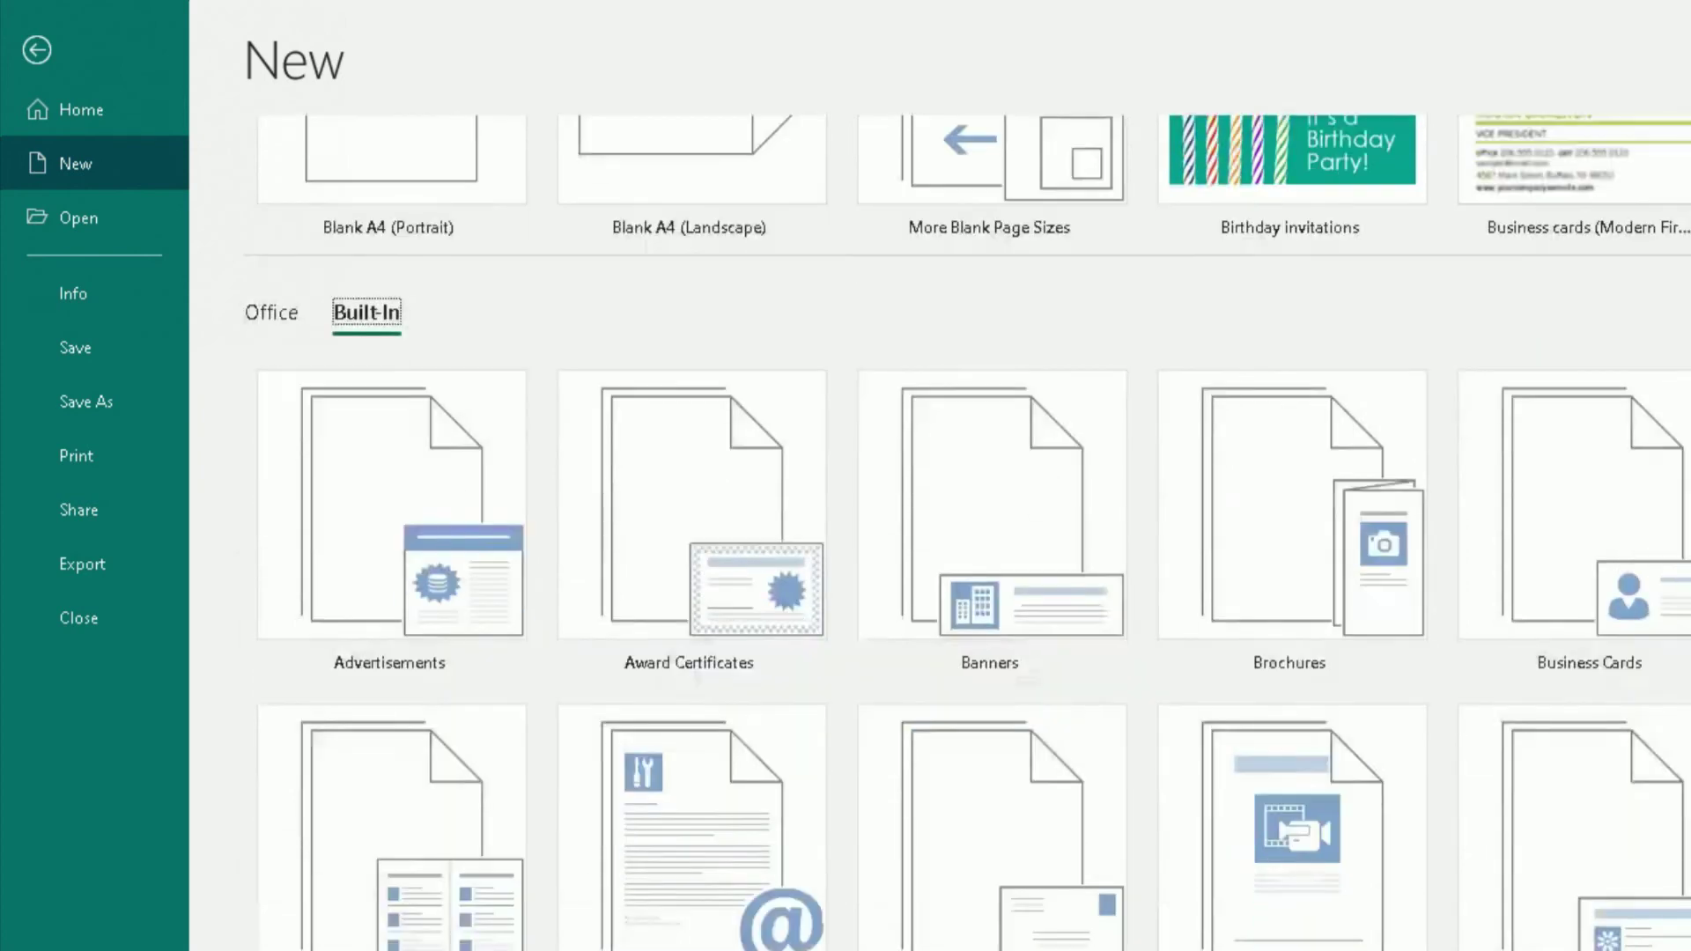
pyautogui.scroll(-2, 1568, 617)
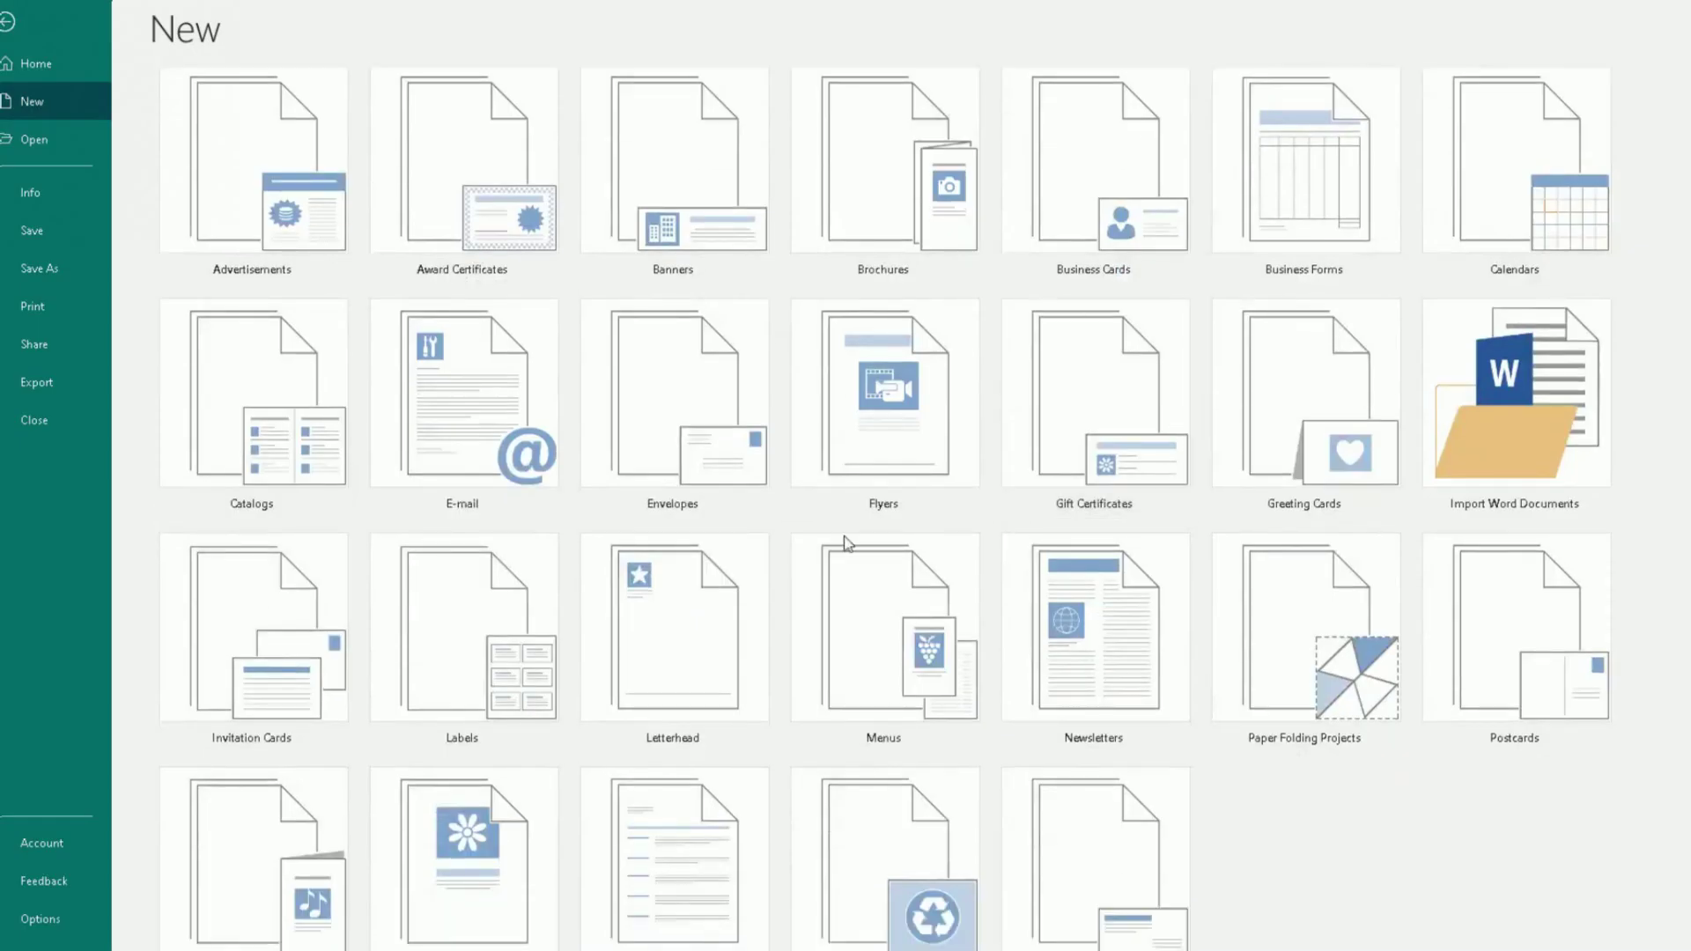
pyautogui.scroll(1, 837, 537)
pyautogui.scroll(3, 838, 537)
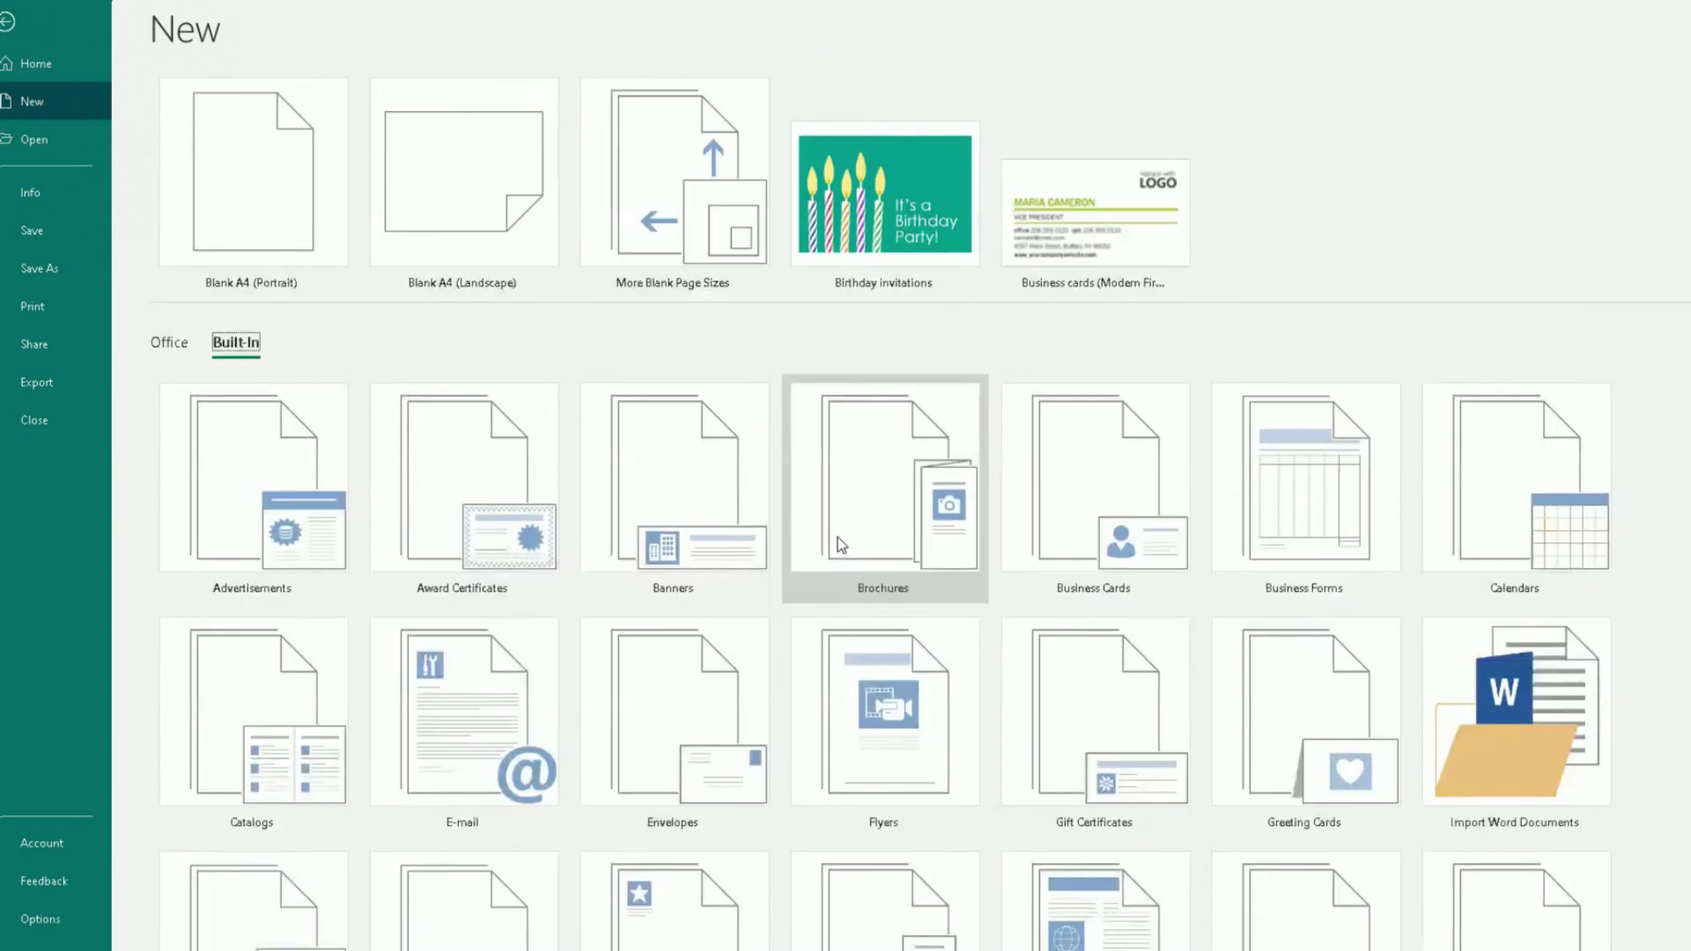
pyautogui.scroll(-2, 838, 537)
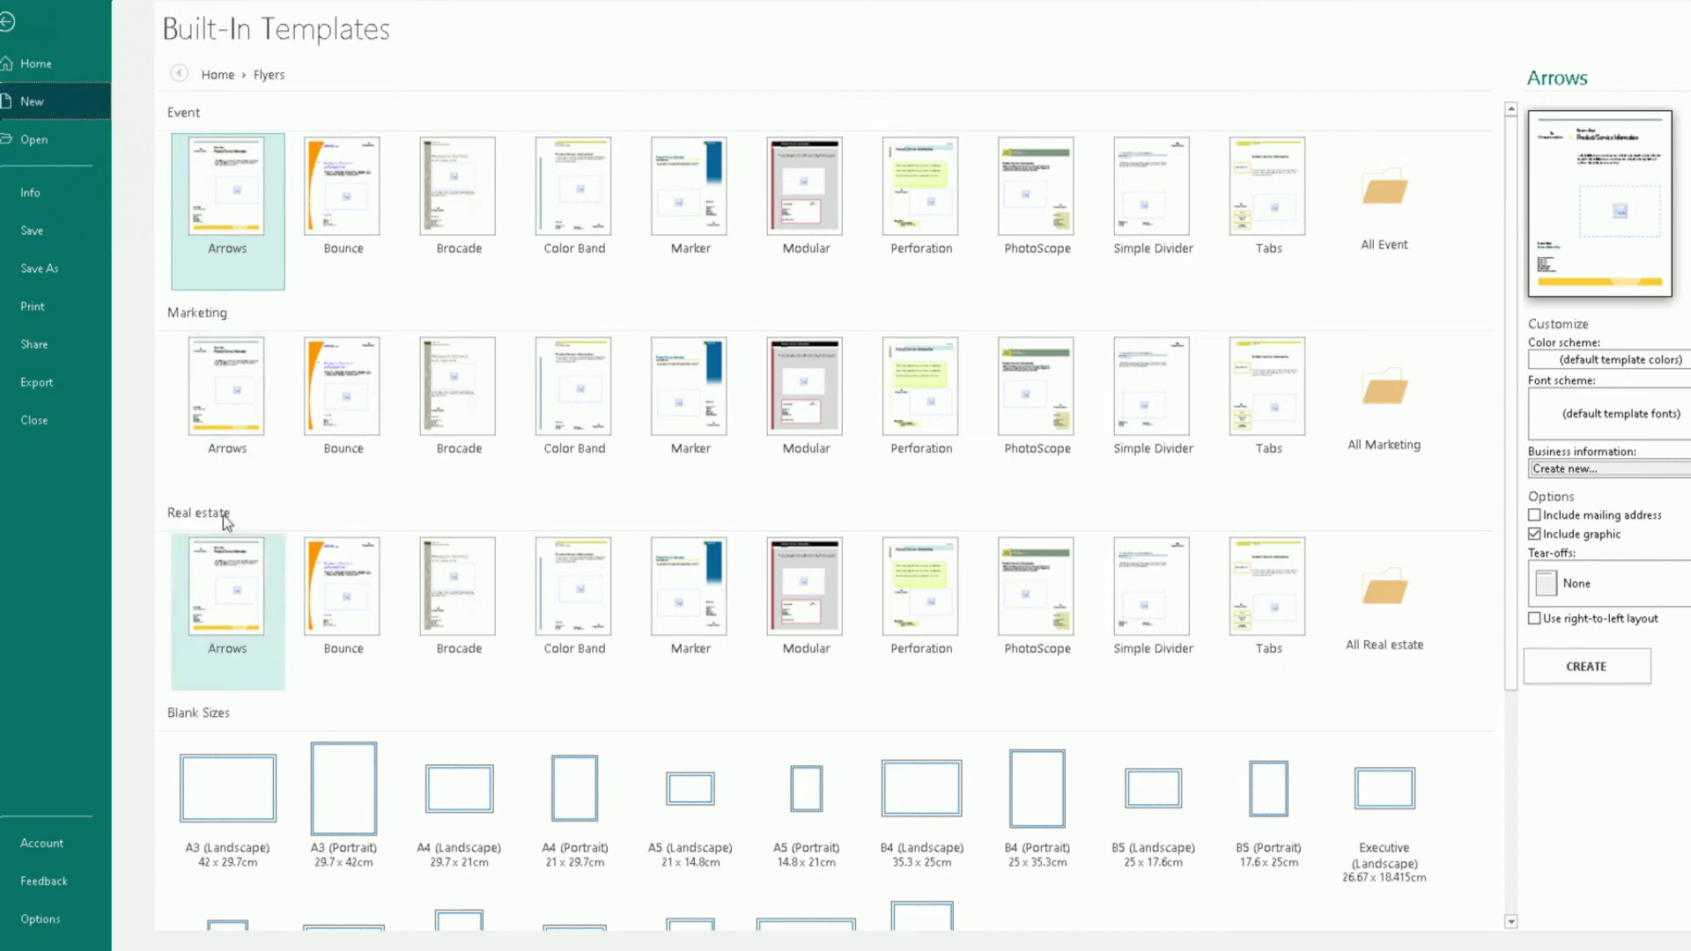
# - Open the All Marketing flyer templates and choose the Quadrant design
pyautogui.scroll(-5, 191, 688)
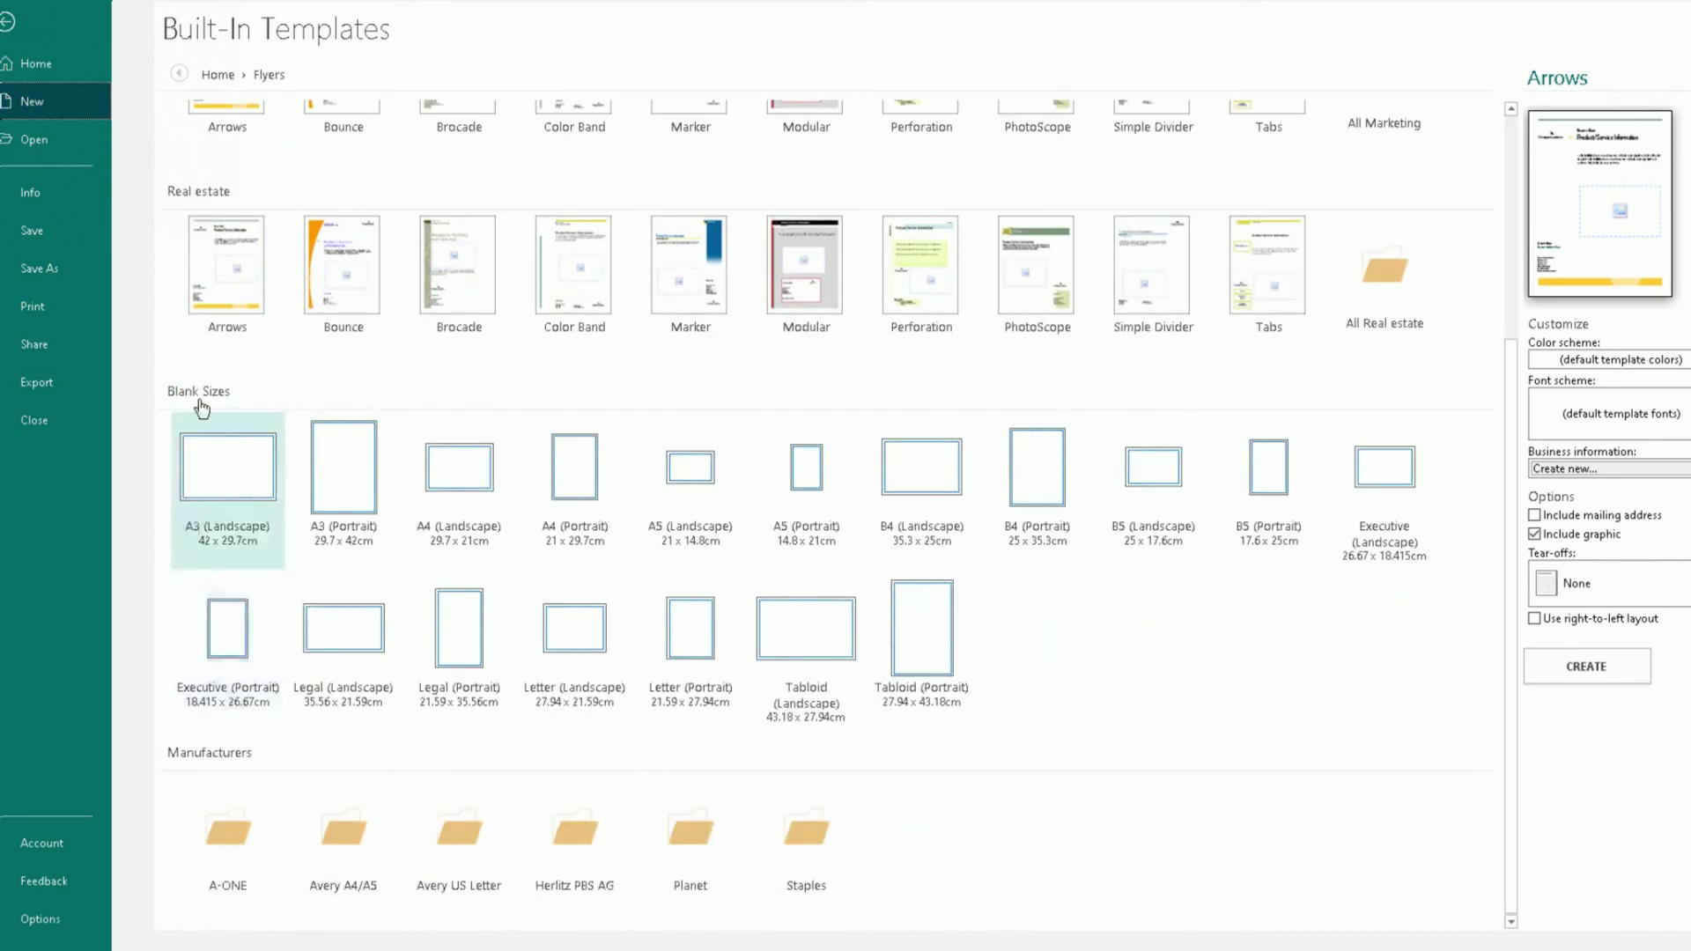
pyautogui.scroll(5, 202, 407)
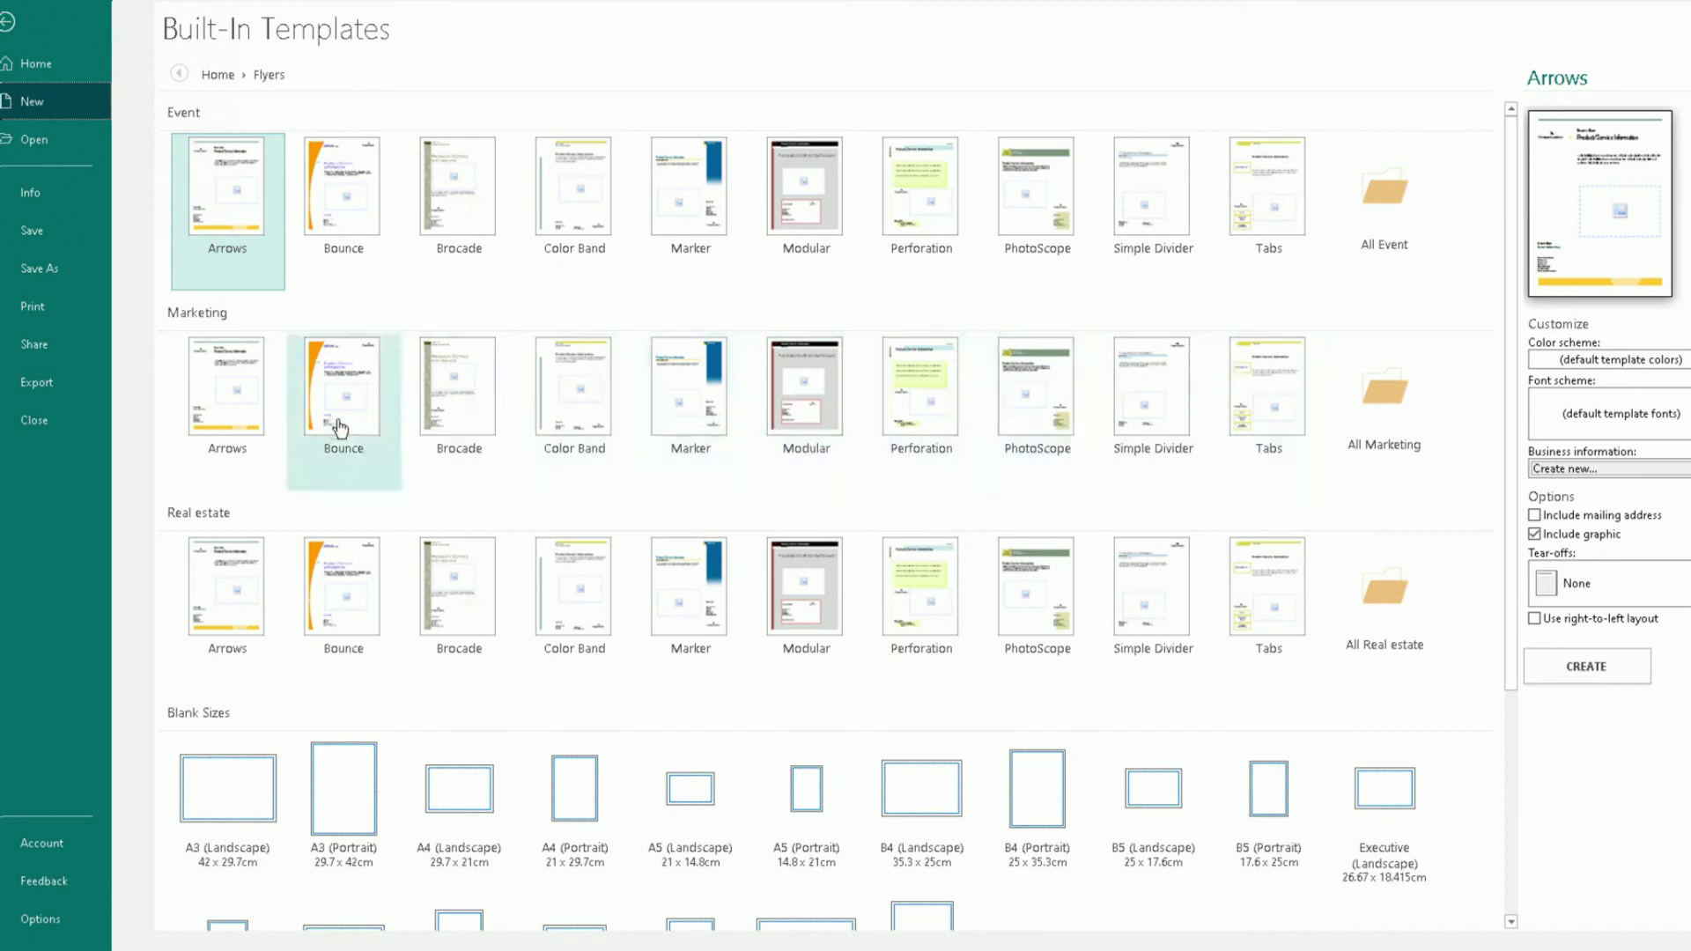
pyautogui.click(1386, 405)
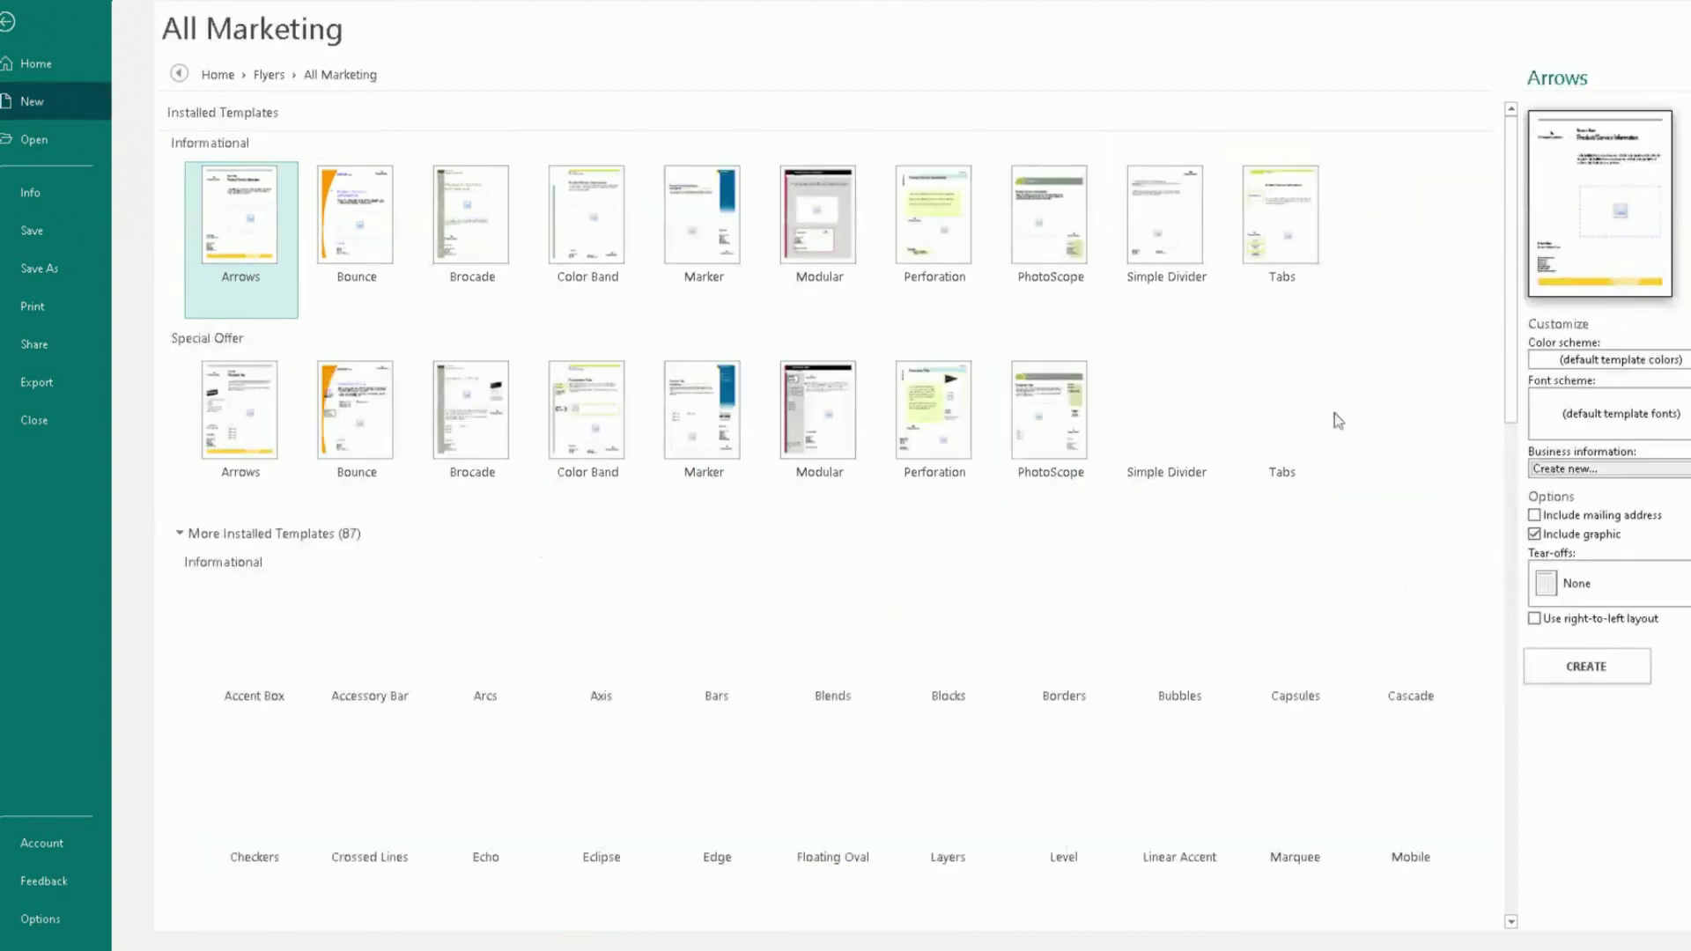
pyautogui.scroll(-10, 642, 276)
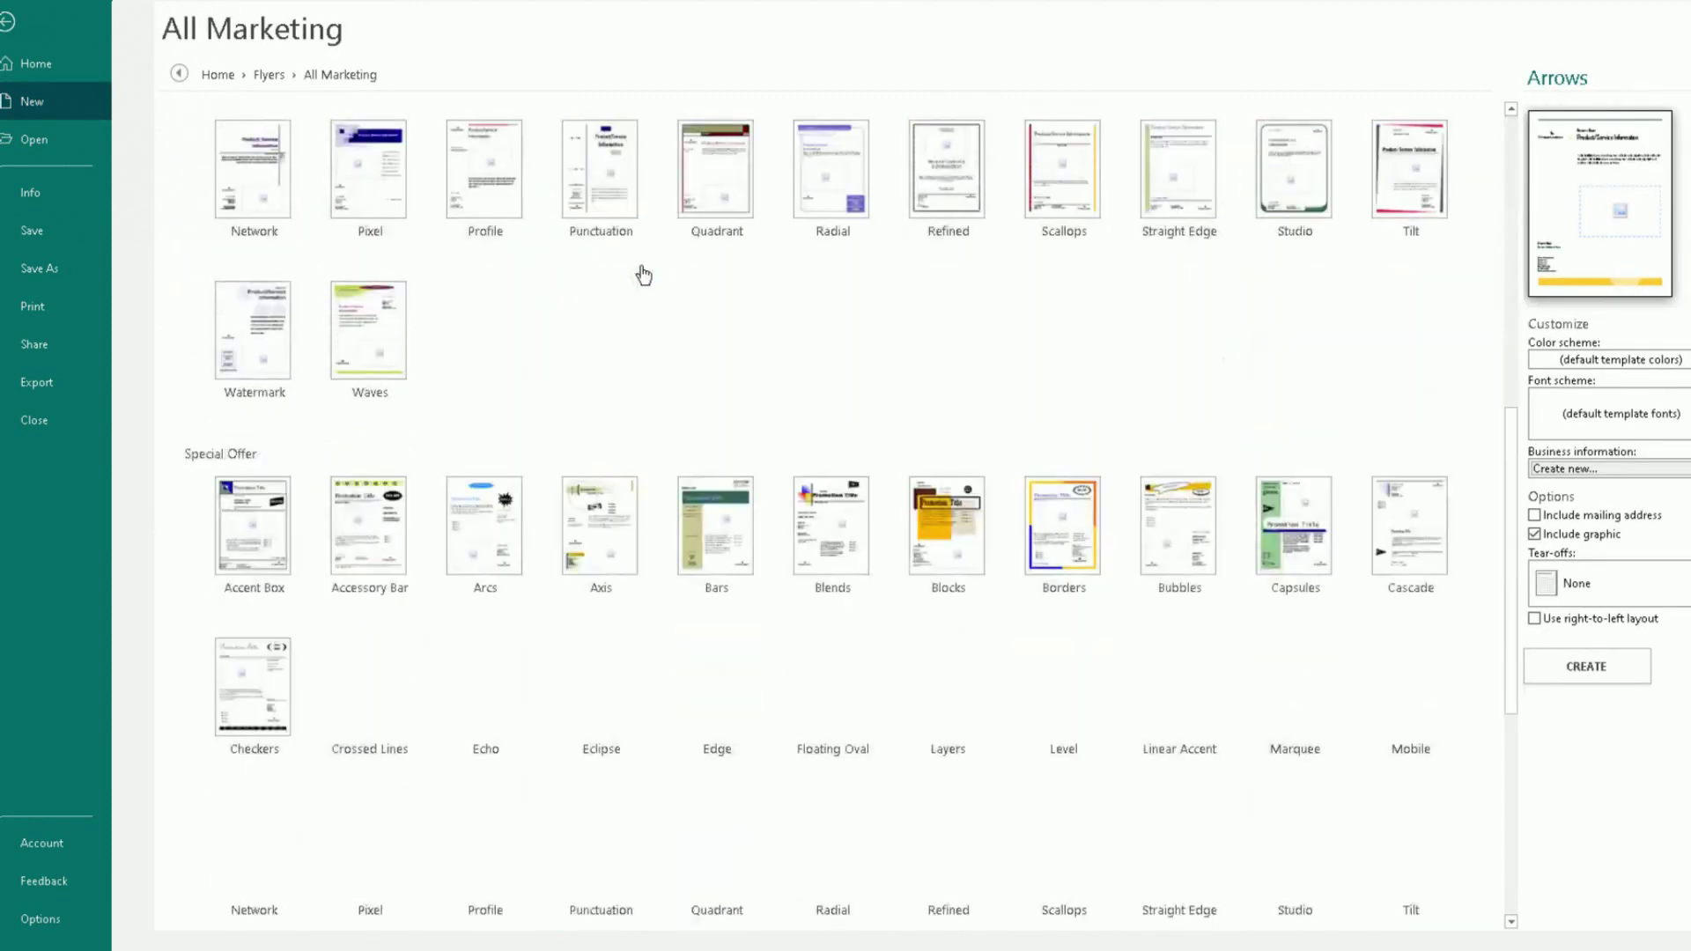
pyautogui.scroll(-4, 644, 276)
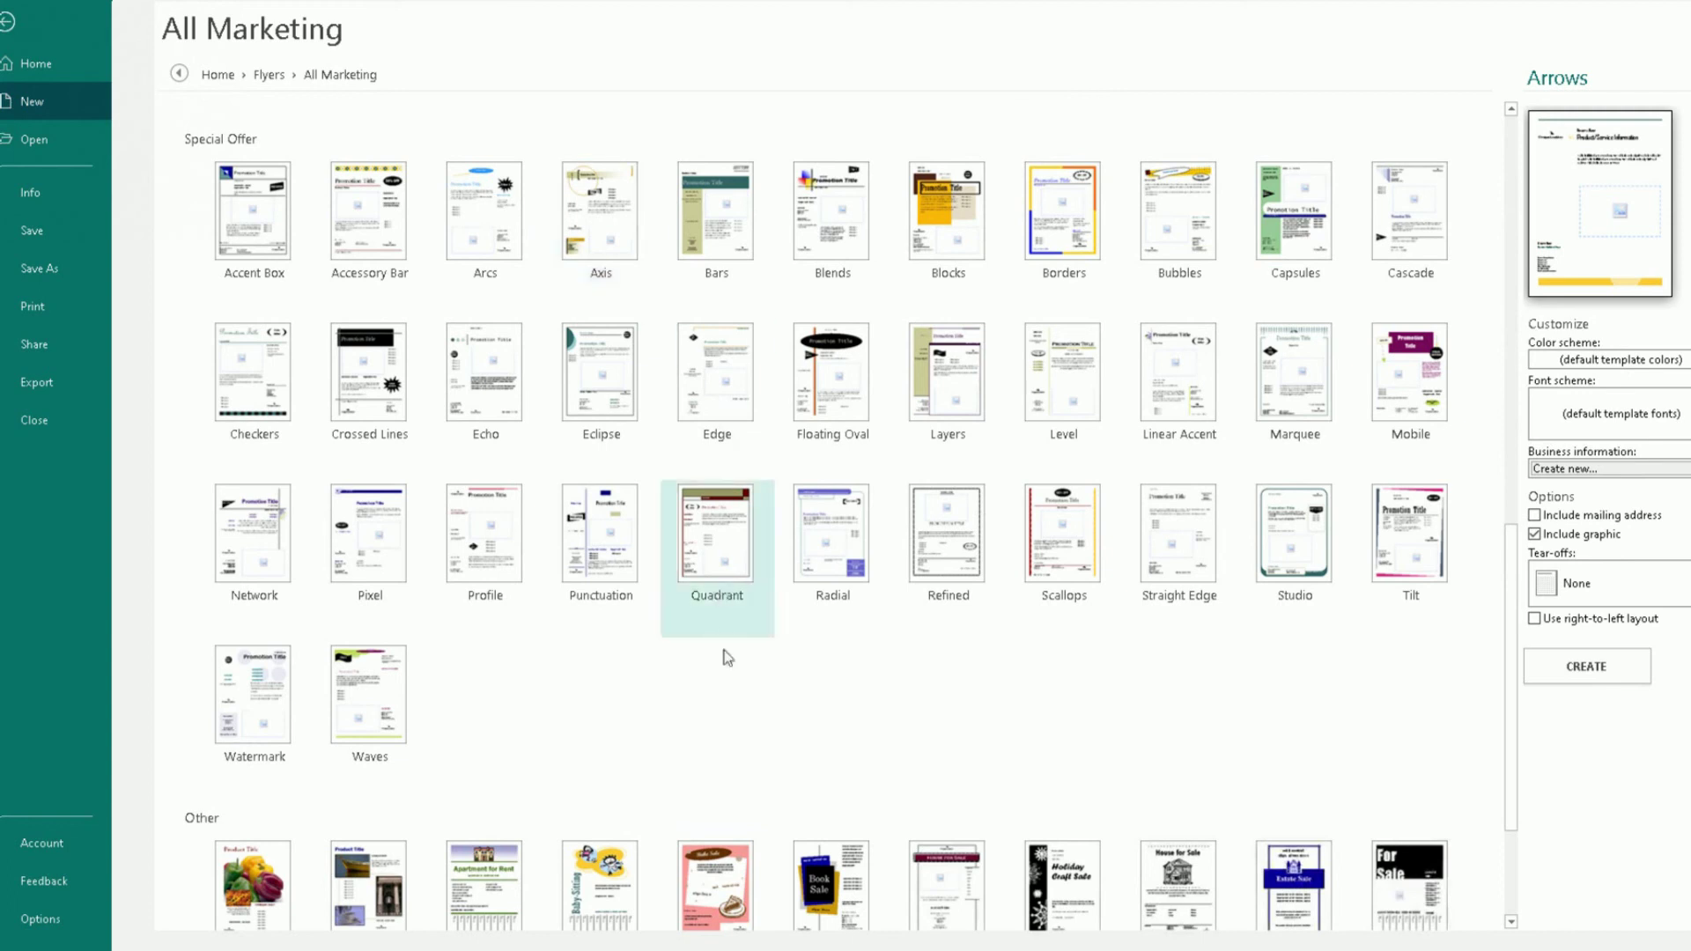
pyautogui.click(718, 551)
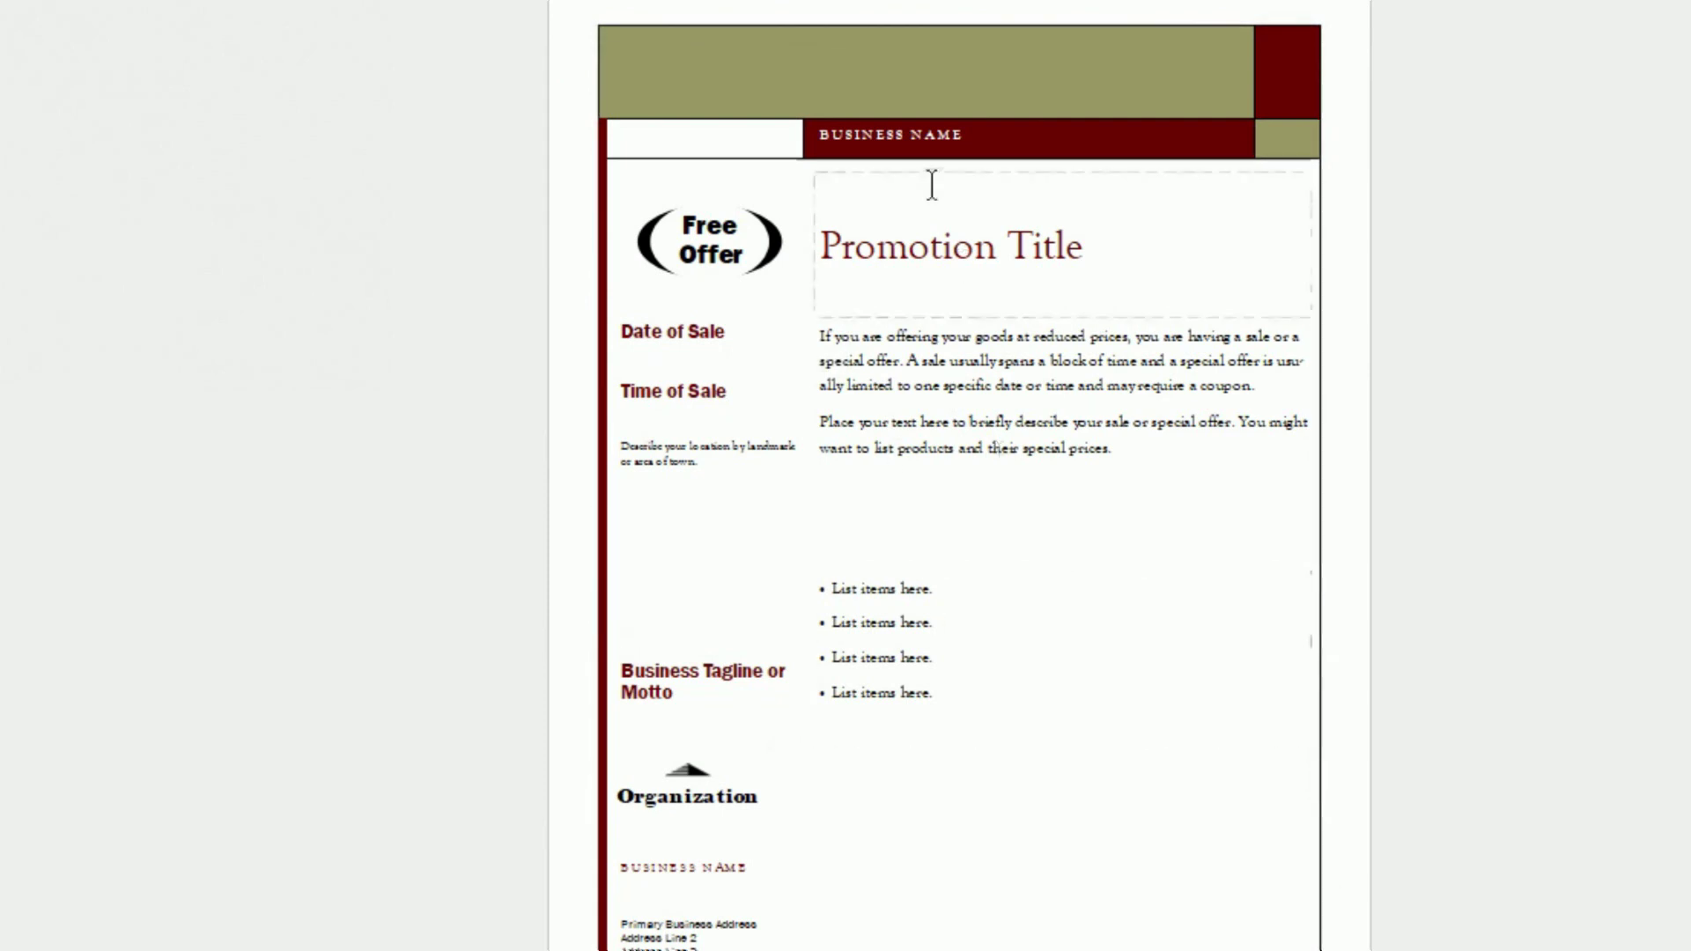
# - Replace the Promotion Title with 'ghfghf' and add 'ghfhgfh' after Date of Sale
pyautogui.click(928, 140)
pyautogui.click(952, 280)
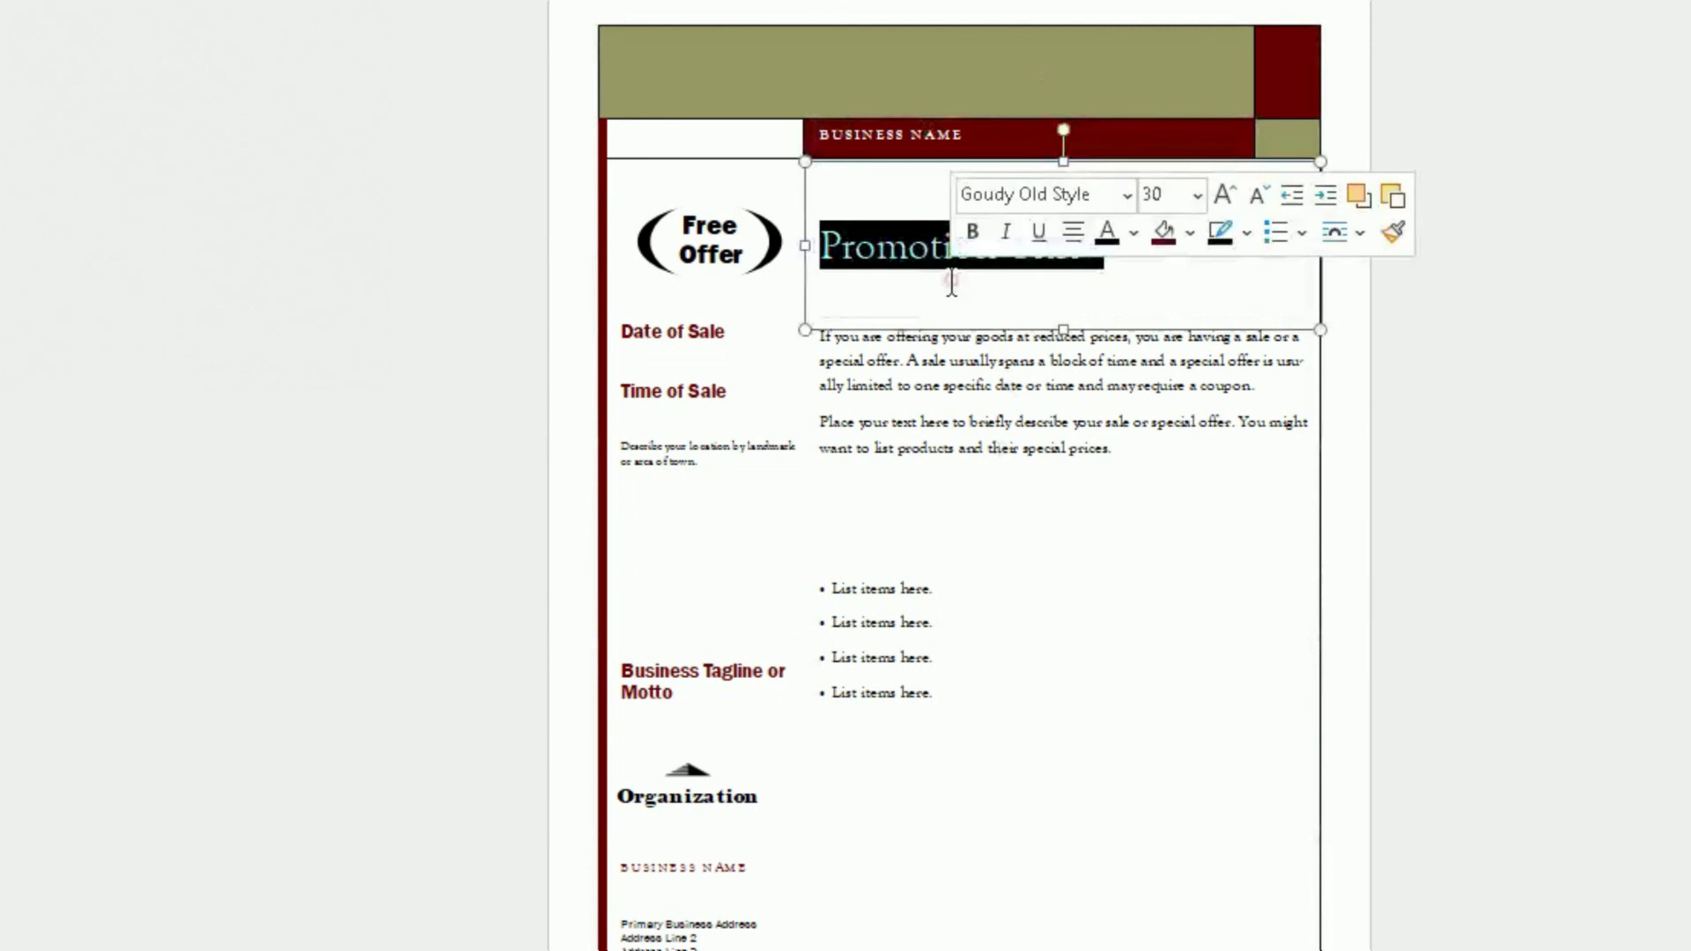
pyautogui.write('ghfghf')
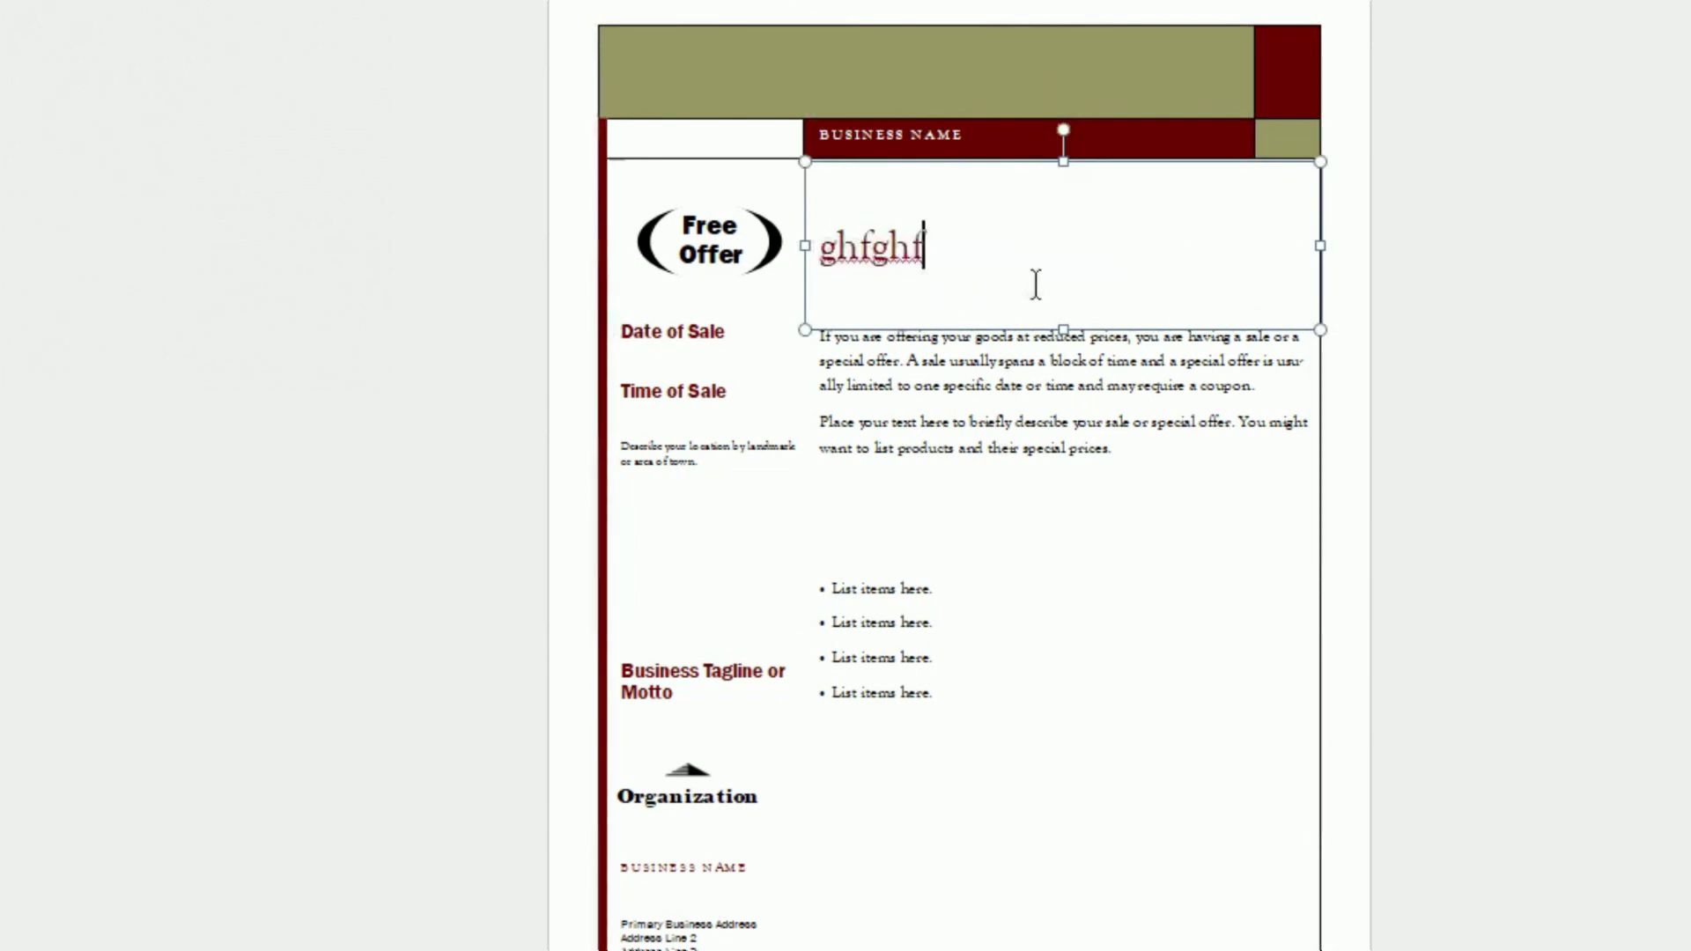
pyautogui.click(740, 332)
pyautogui.write('ghfhgfh')
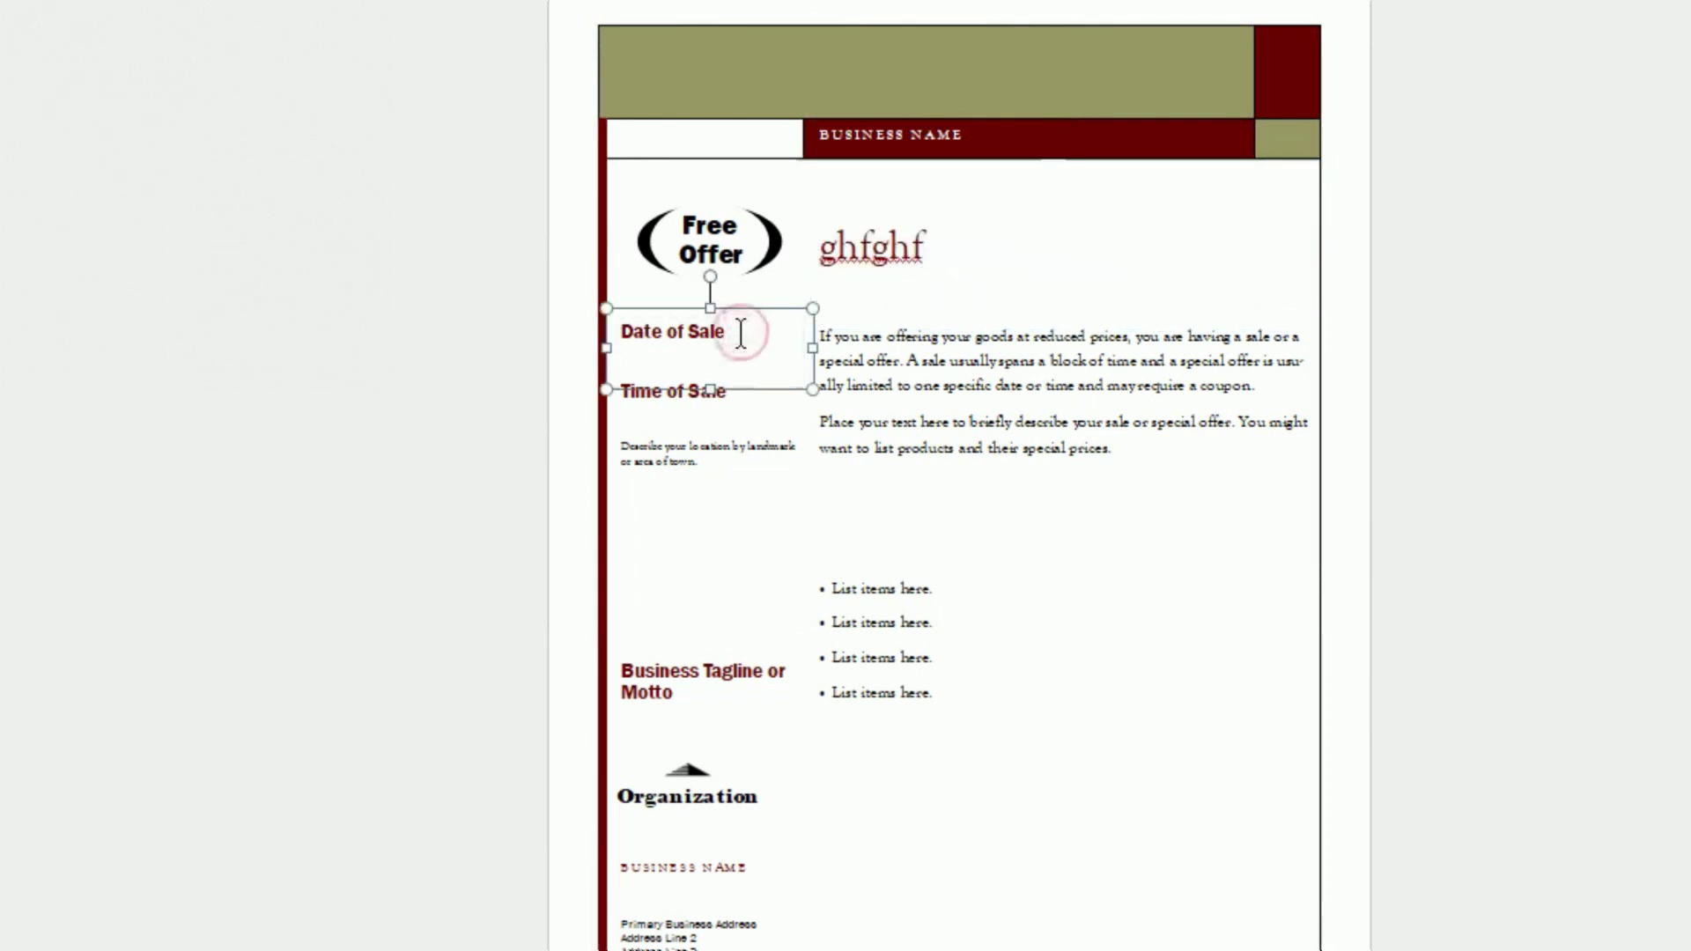
# - Select the remaining placeholders, ending with all text in the bulleted list
pyautogui.click(738, 387)
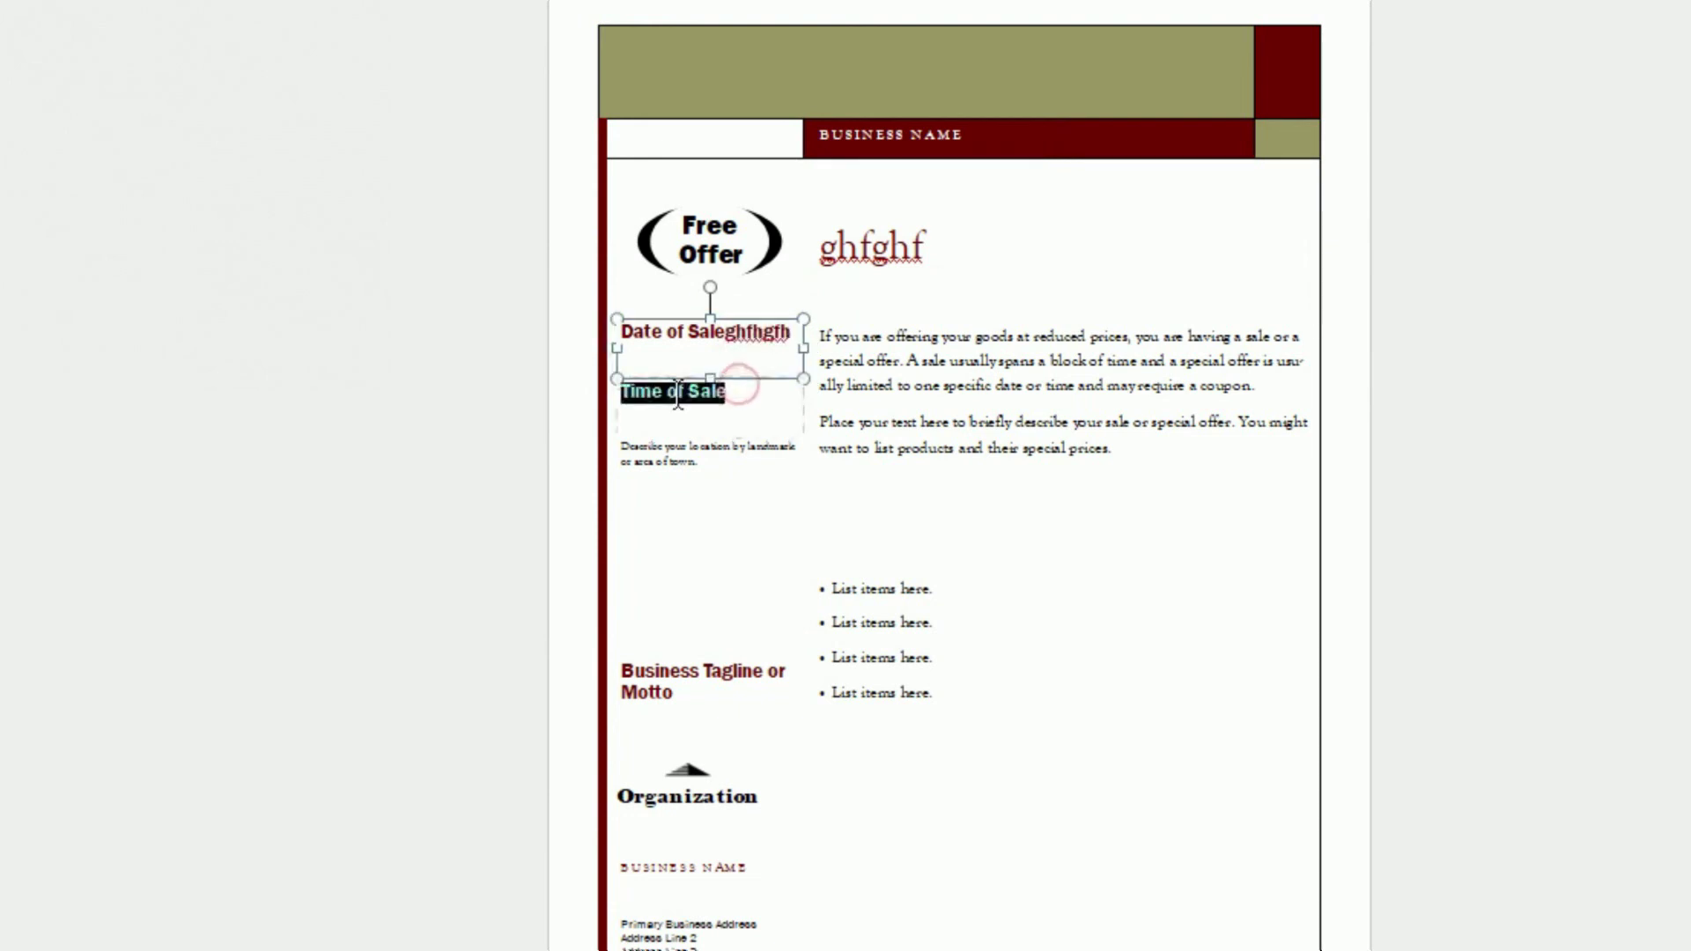
pyautogui.click(889, 123)
pyautogui.click(891, 443)
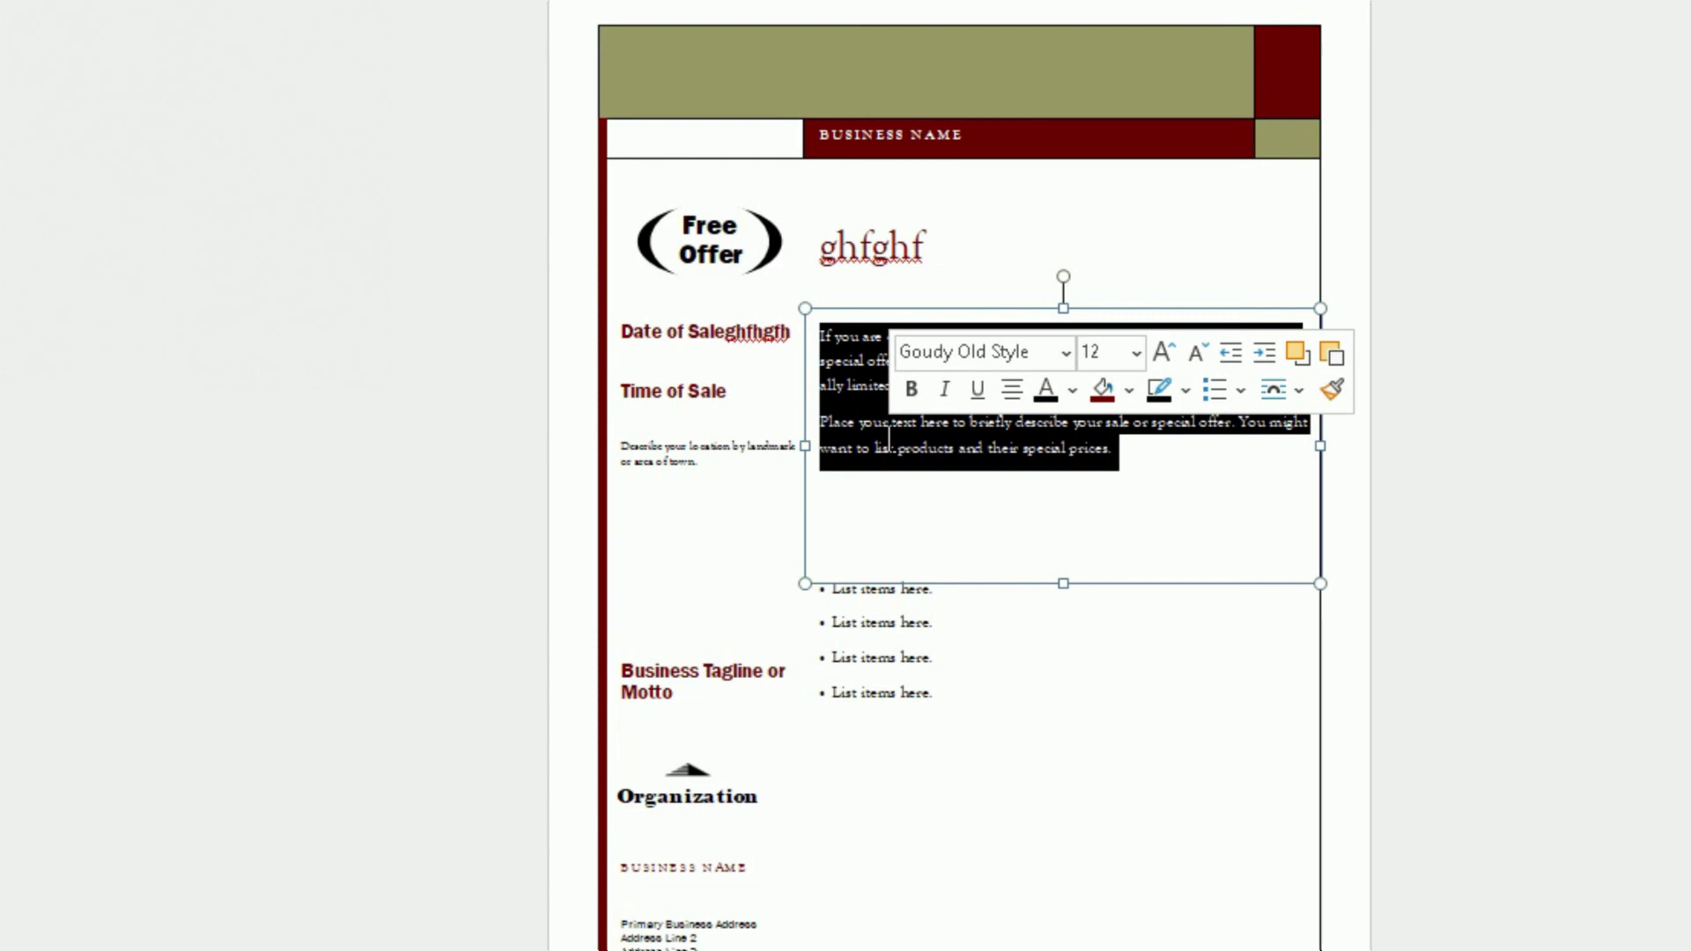
pyautogui.click(696, 707)
pyautogui.click(705, 870)
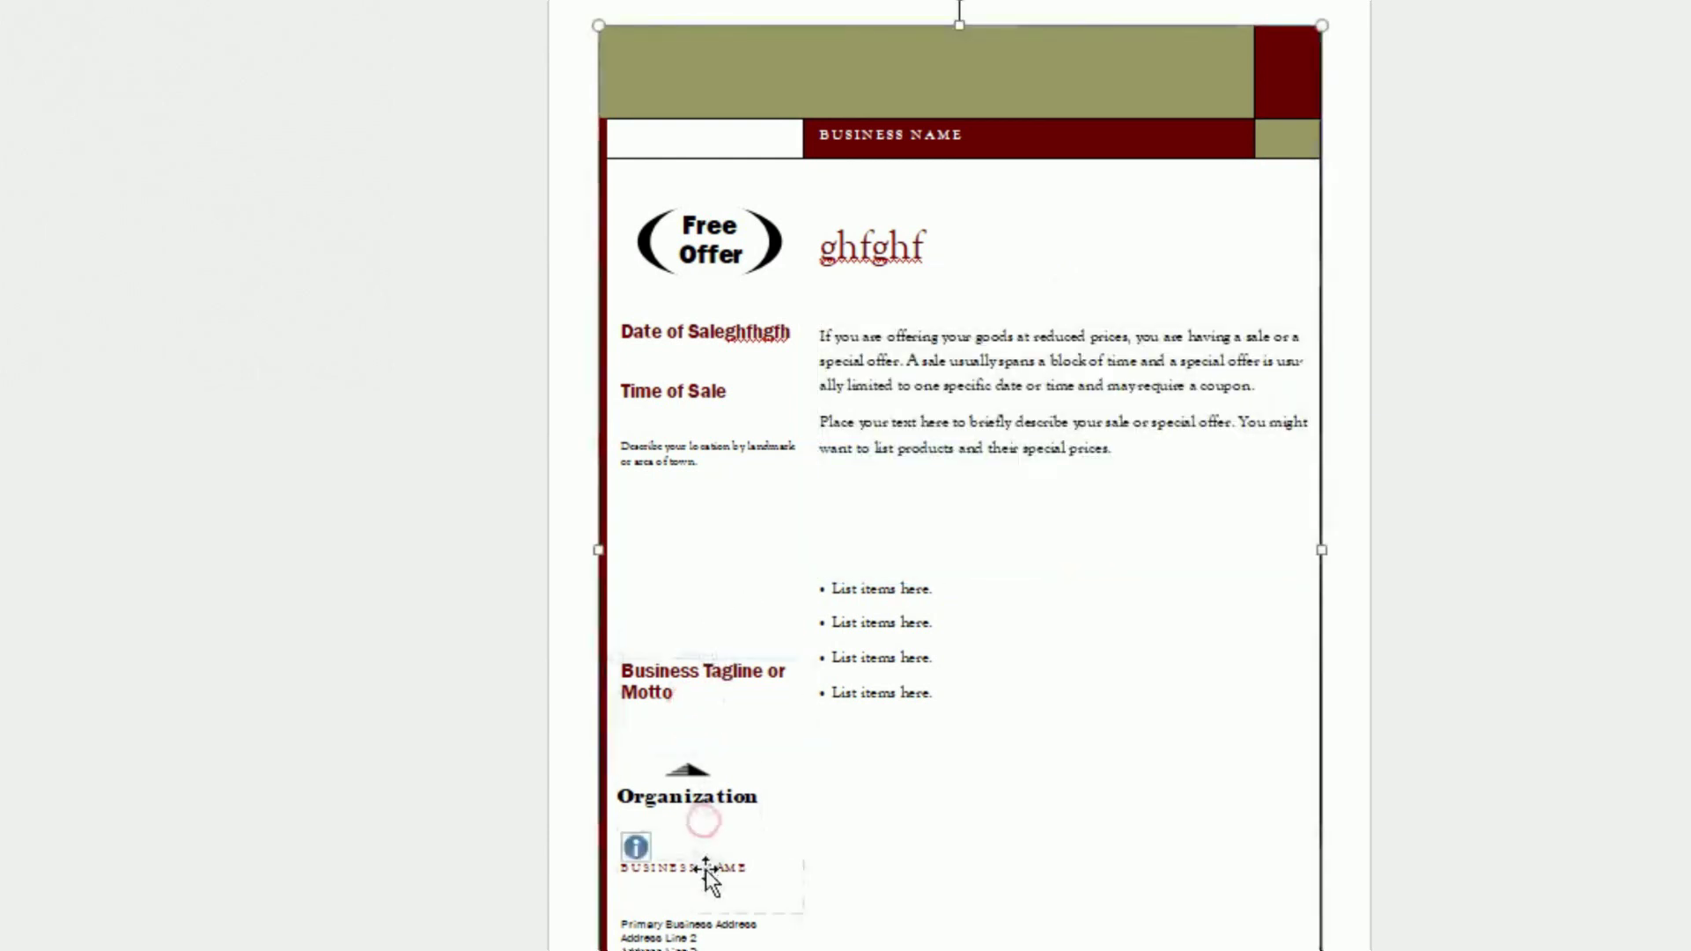
pyautogui.click(704, 925)
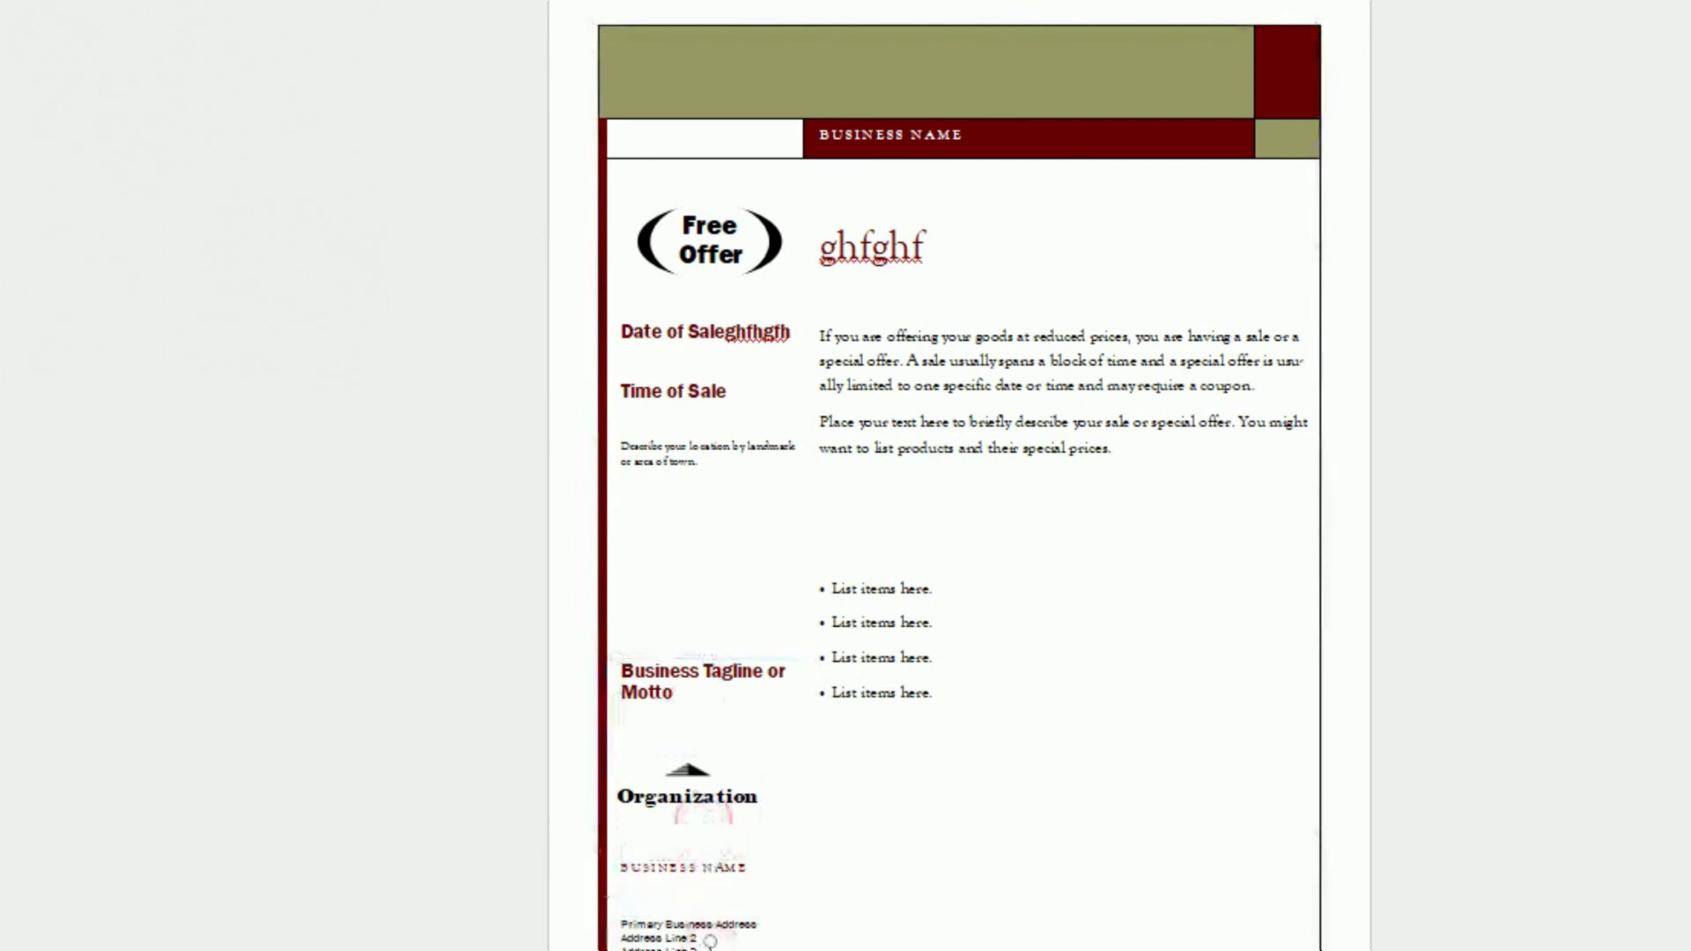
pyautogui.click(823, 699)
pyautogui.hotkey('ctrl', 'a')
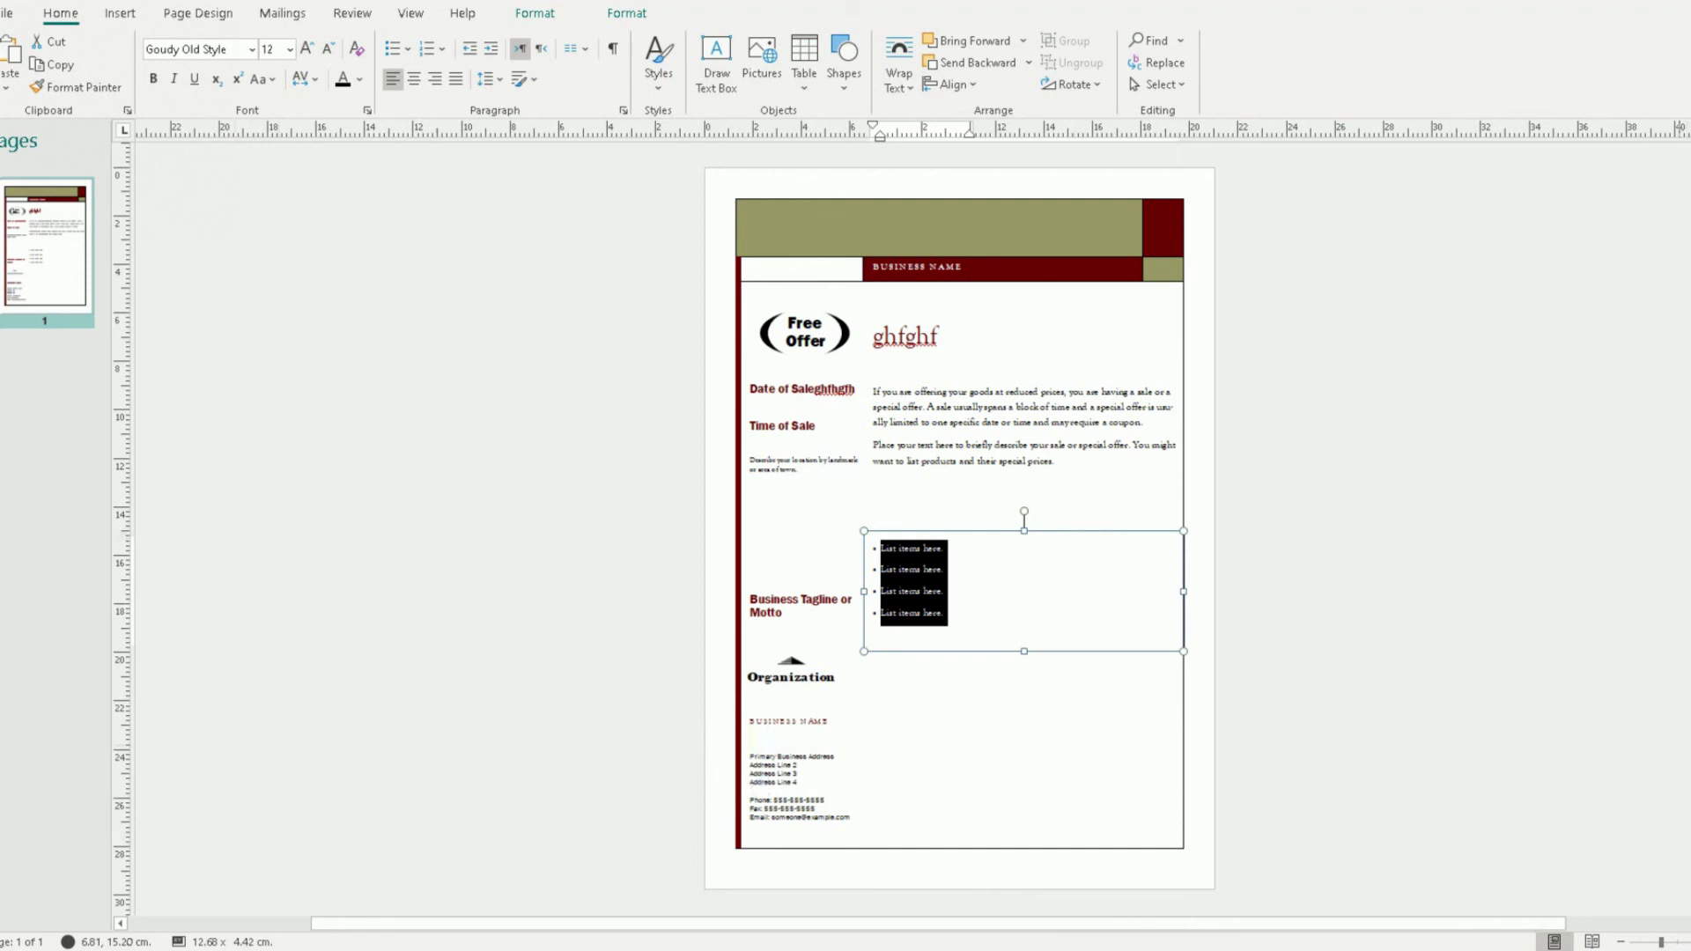
pyautogui.click(1531, 950)
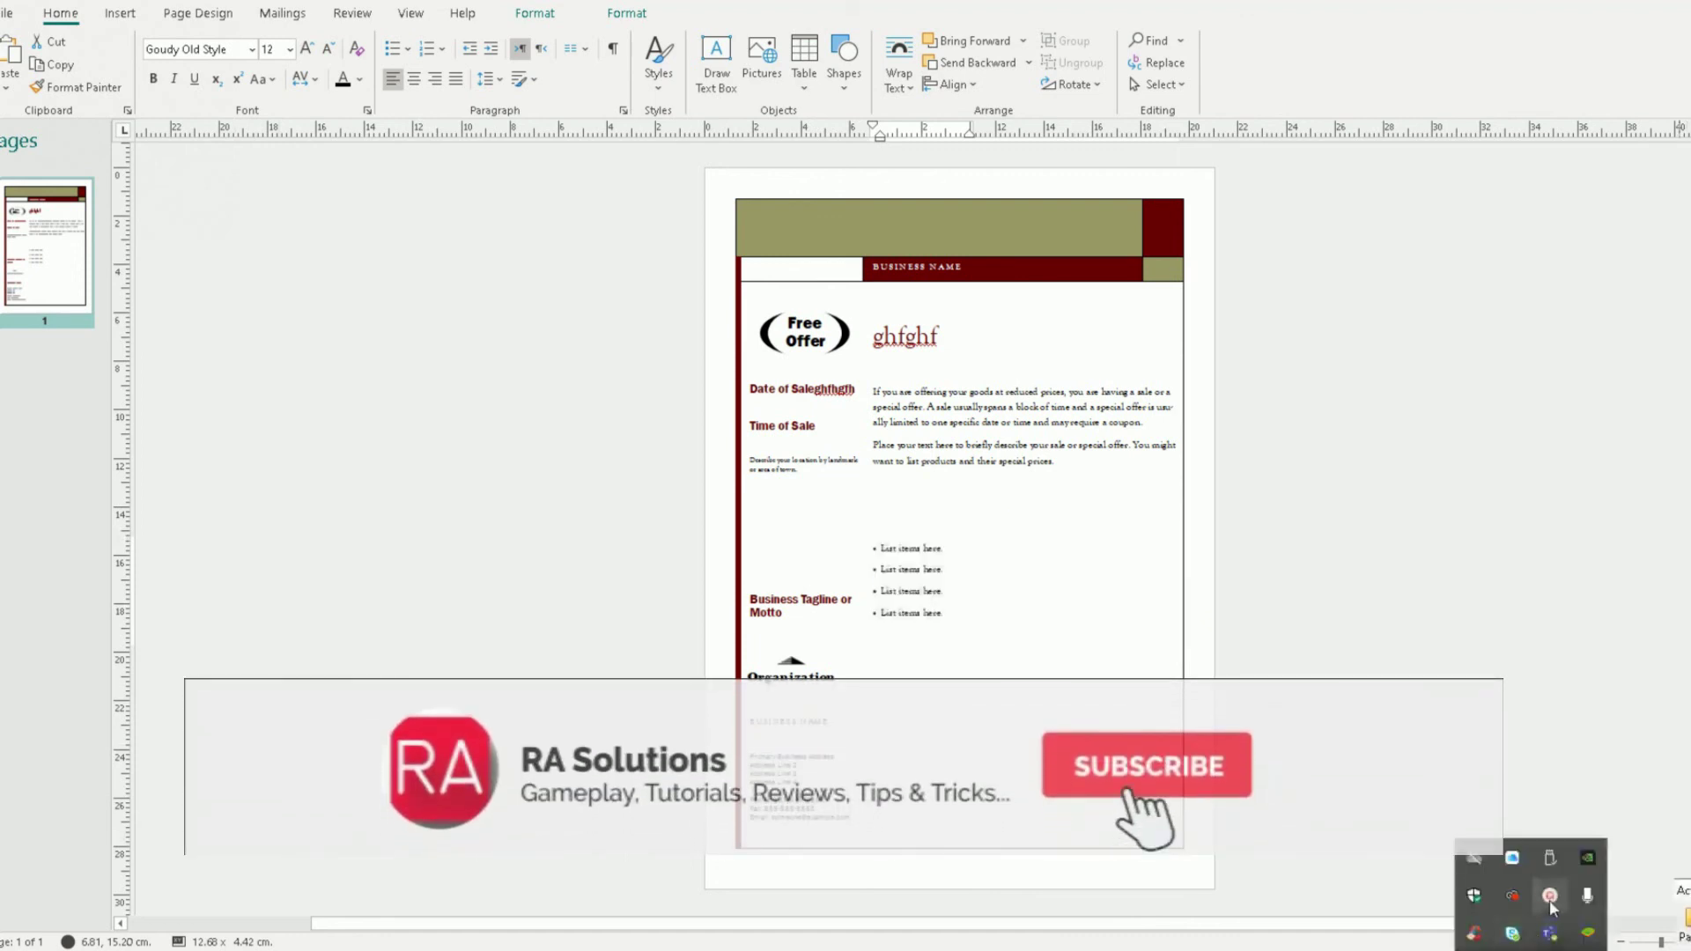